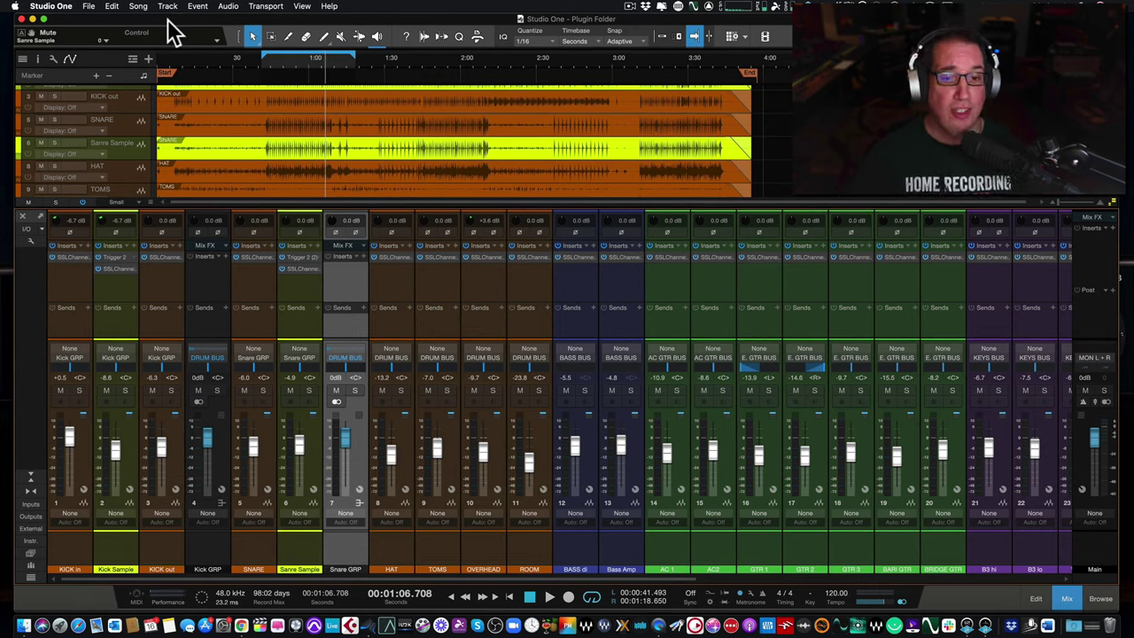
- Return to about 0:42, mute Kick Sample and Sanre Sample, and zoom to 0:40–2:20
click(264, 60)
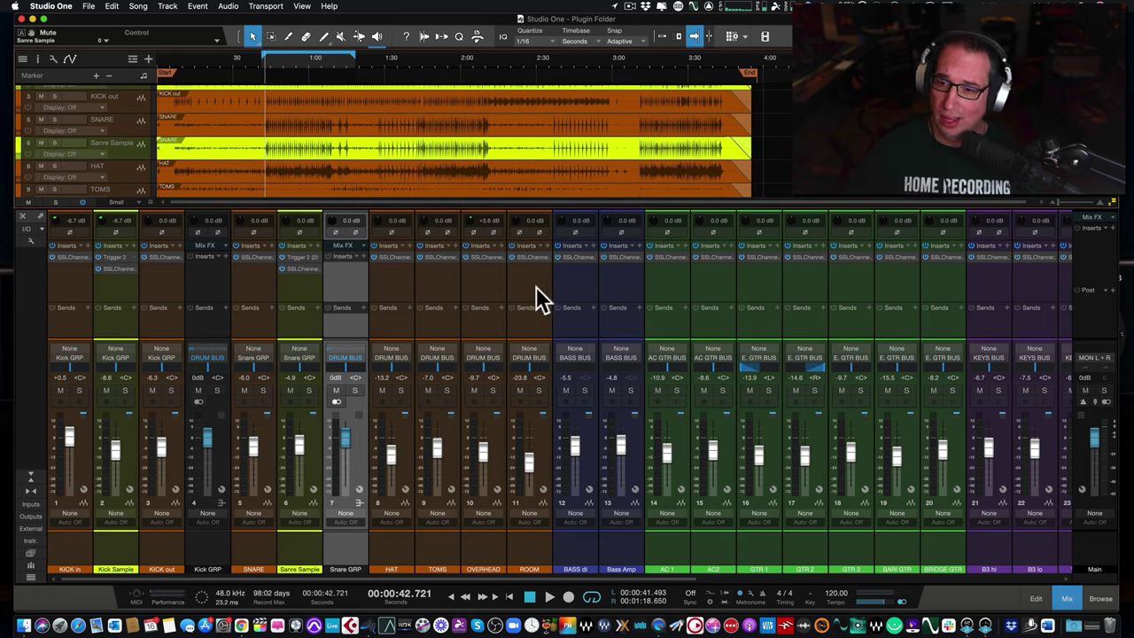
click(106, 390)
click(290, 389)
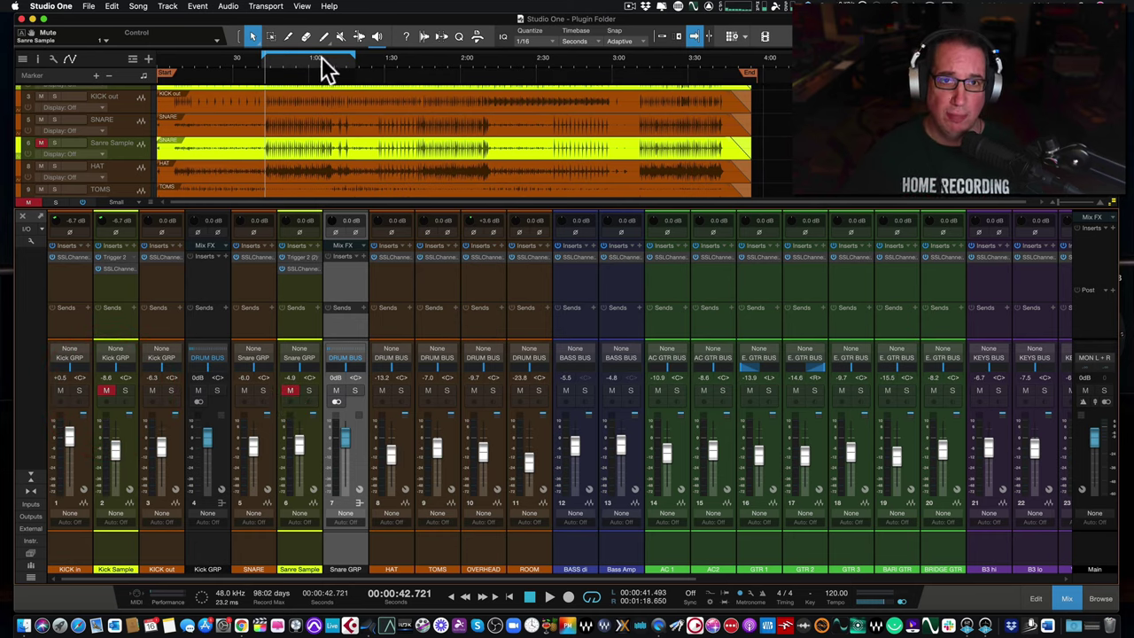
drag(324, 69, 299, 210)
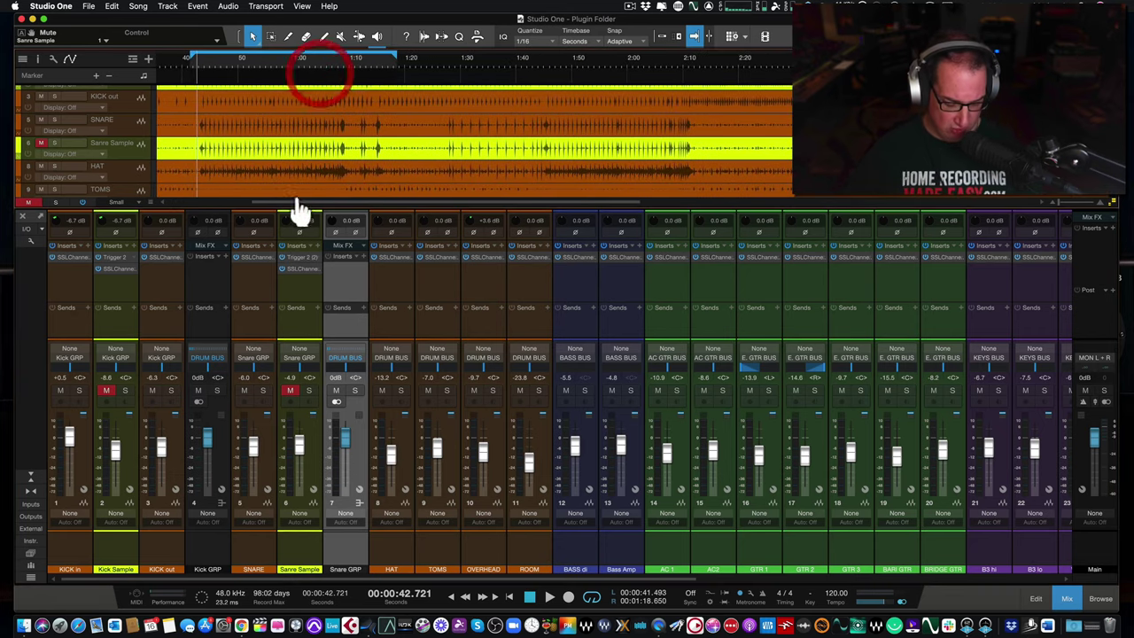
click(257, 257)
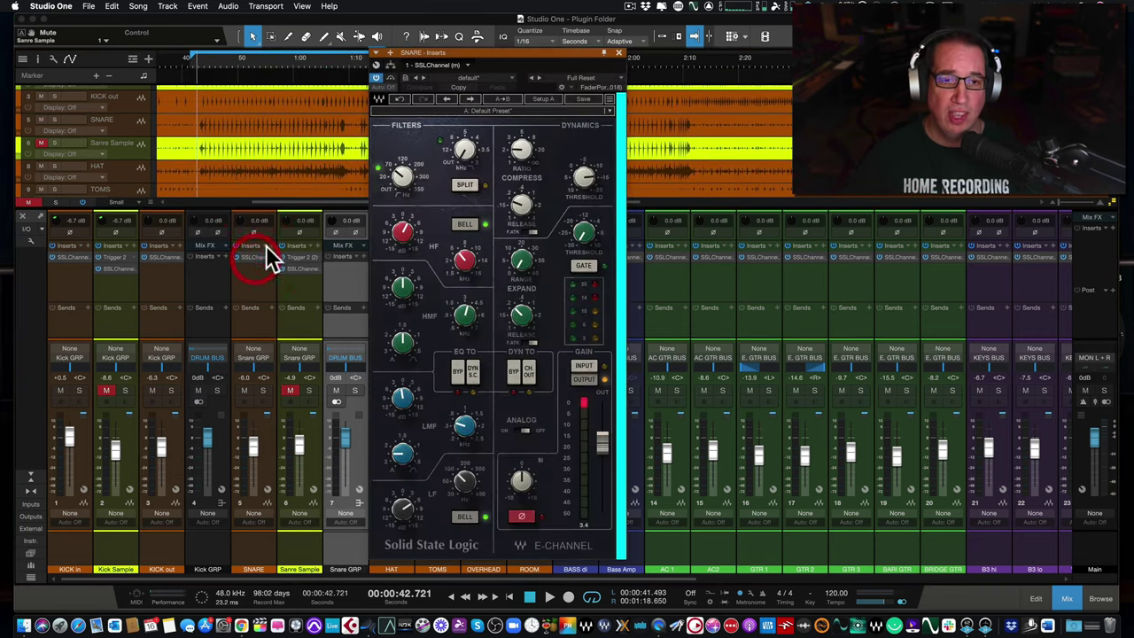
click(617, 51)
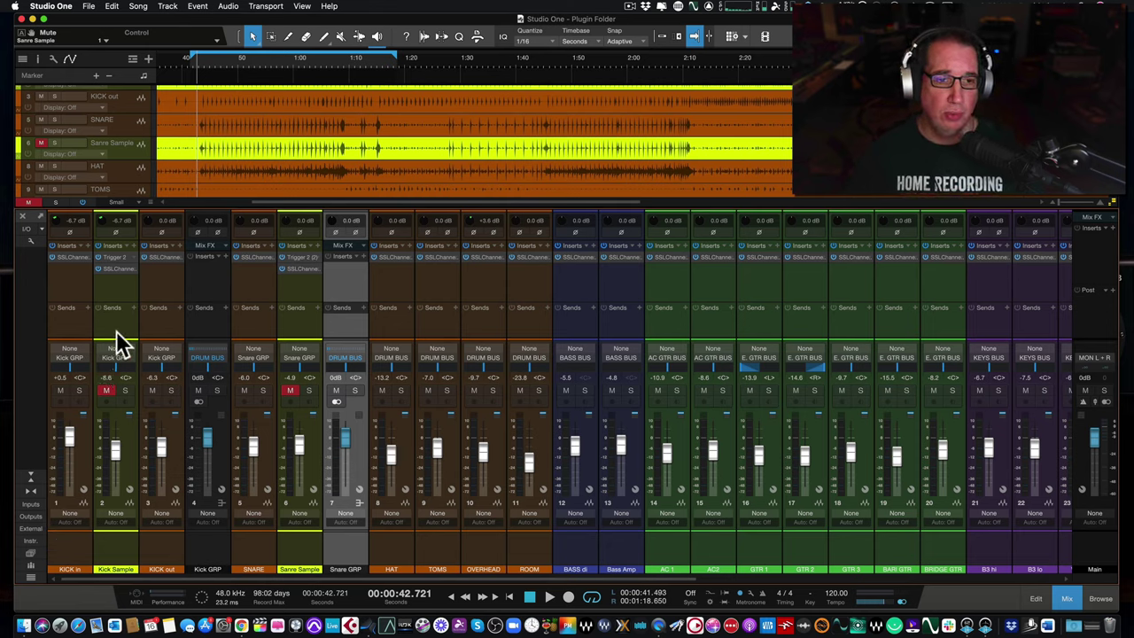
- Start playback and lower the PIANO fader from -3.4 dB to -4.9 dB
key(space)
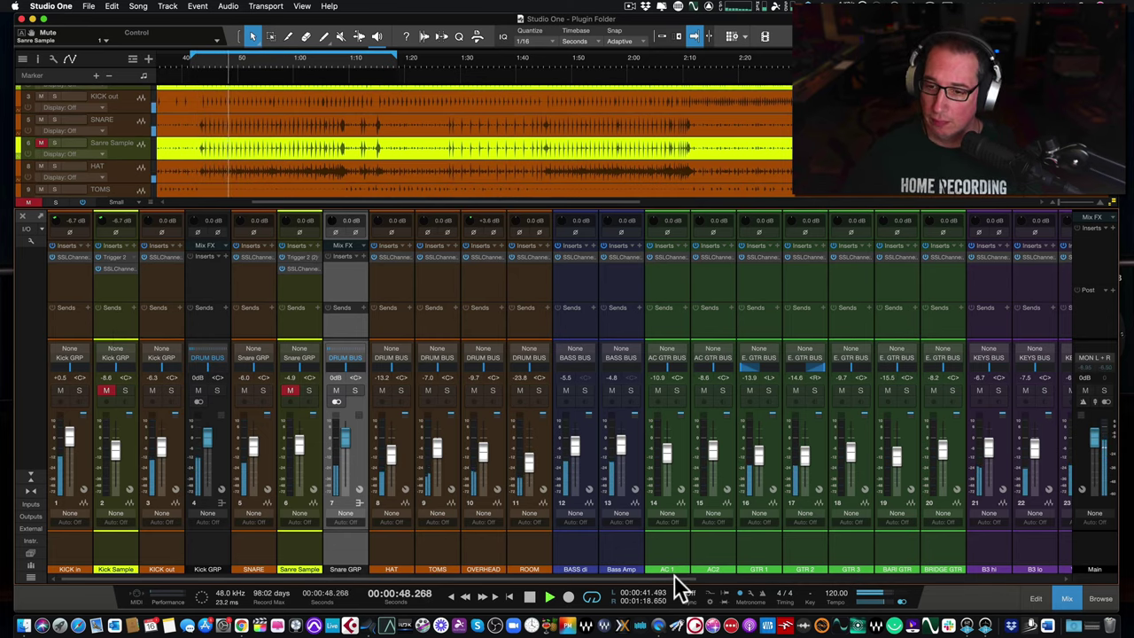
drag(709, 581, 886, 585)
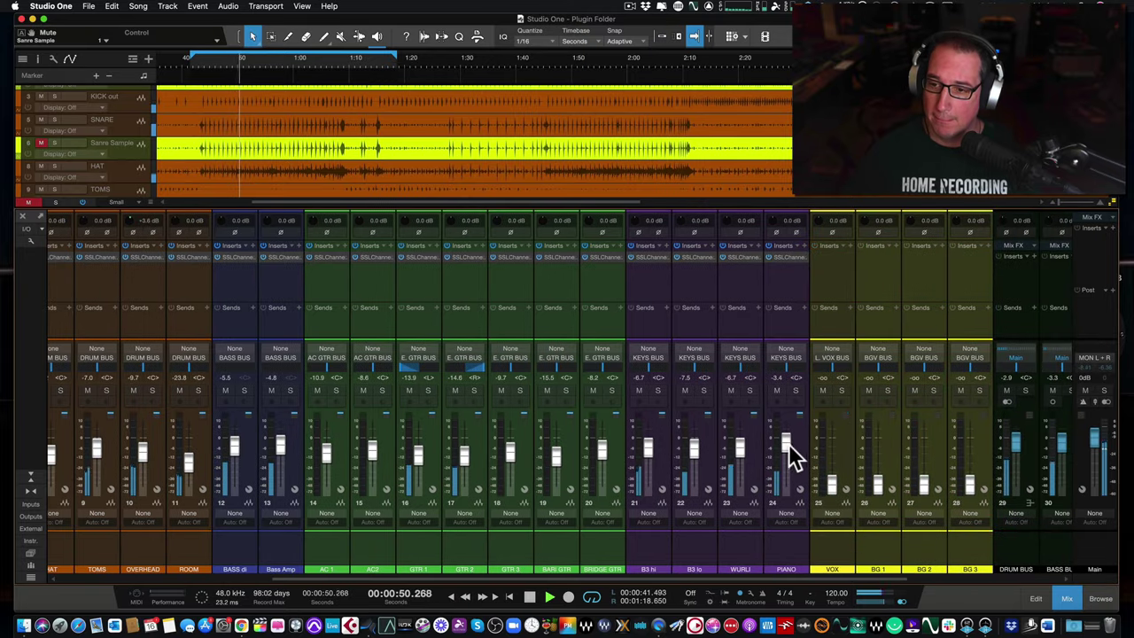
drag(787, 442, 792, 456)
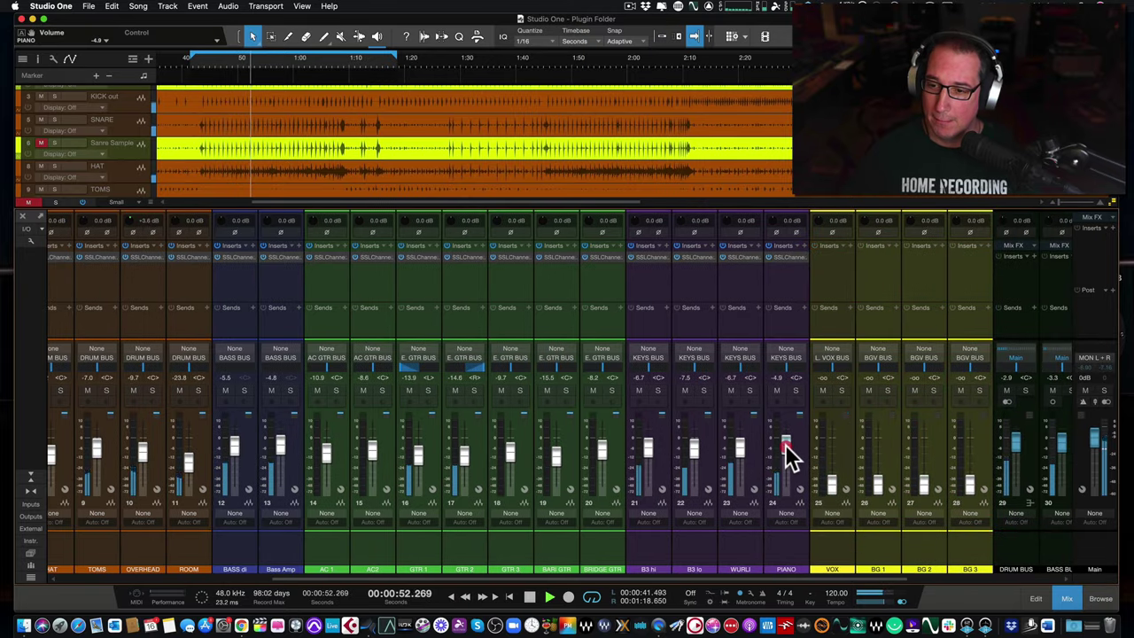
drag(769, 579, 449, 564)
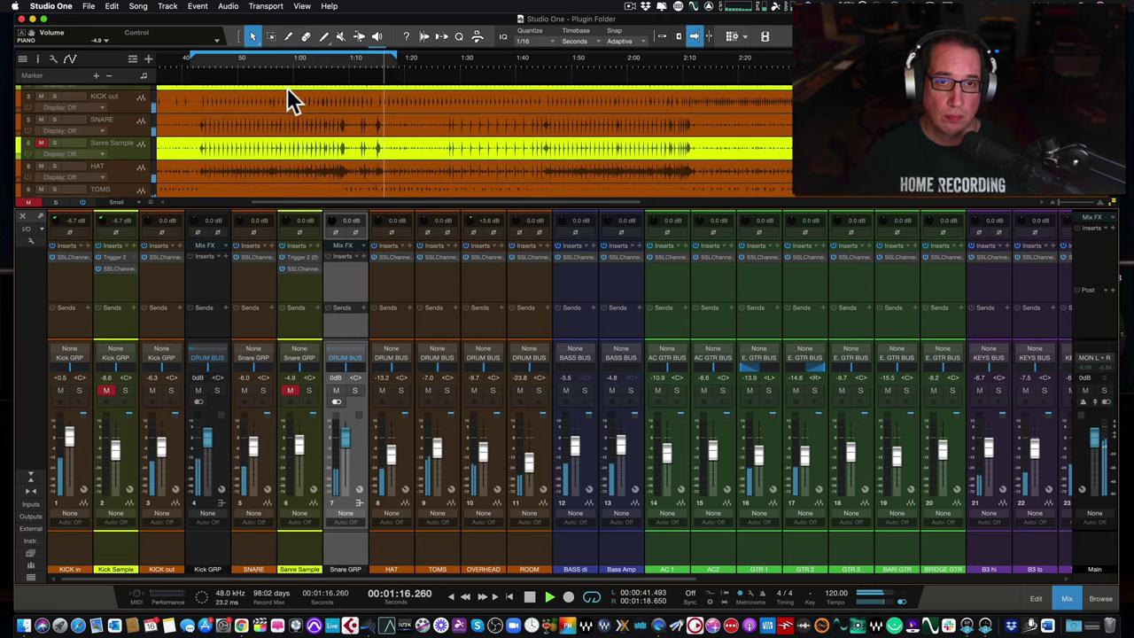
- Rewind to about 0:42 and move the Kick Sample channel to sit after KICK out
click(193, 59)
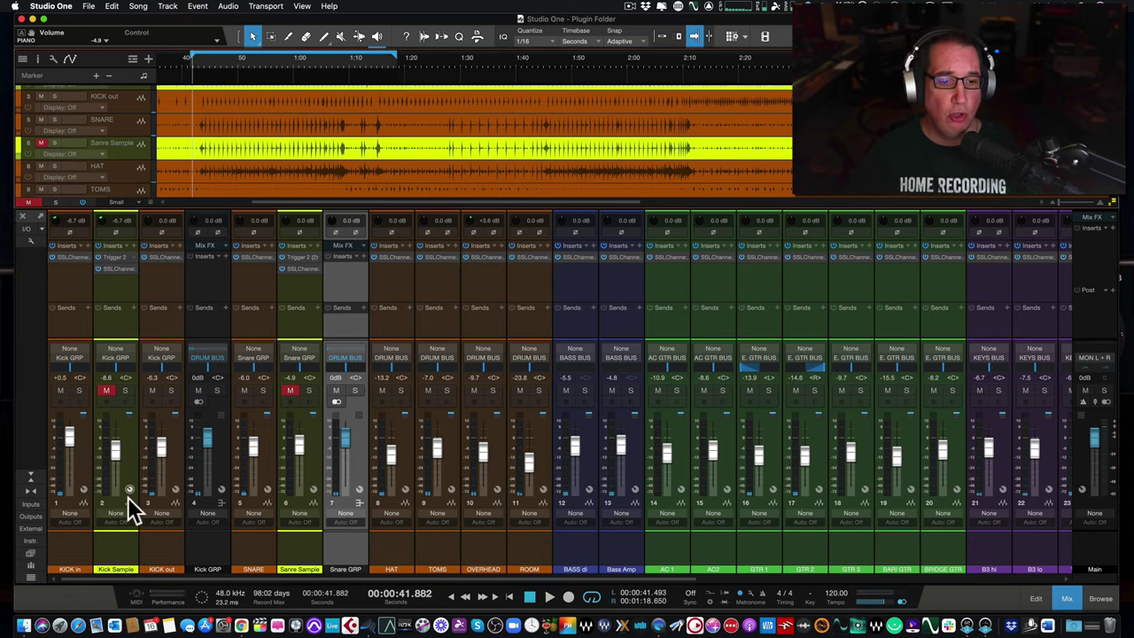
click(103, 545)
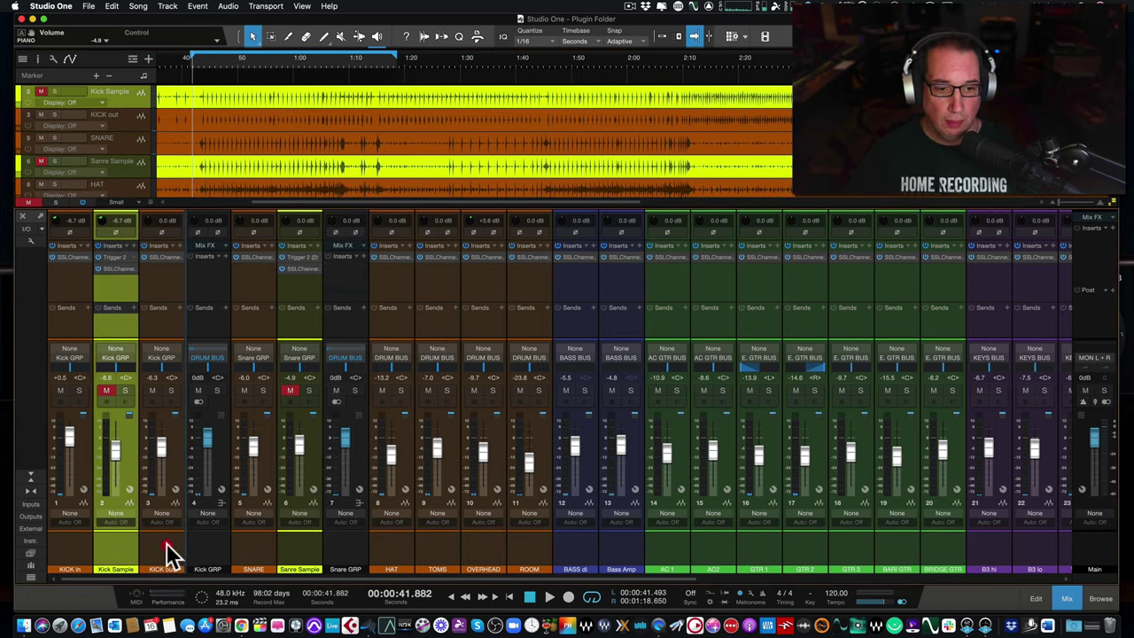
drag(168, 554, 152, 539)
- Open and then close the SSL channel strip on the KICK in channel
click(64, 323)
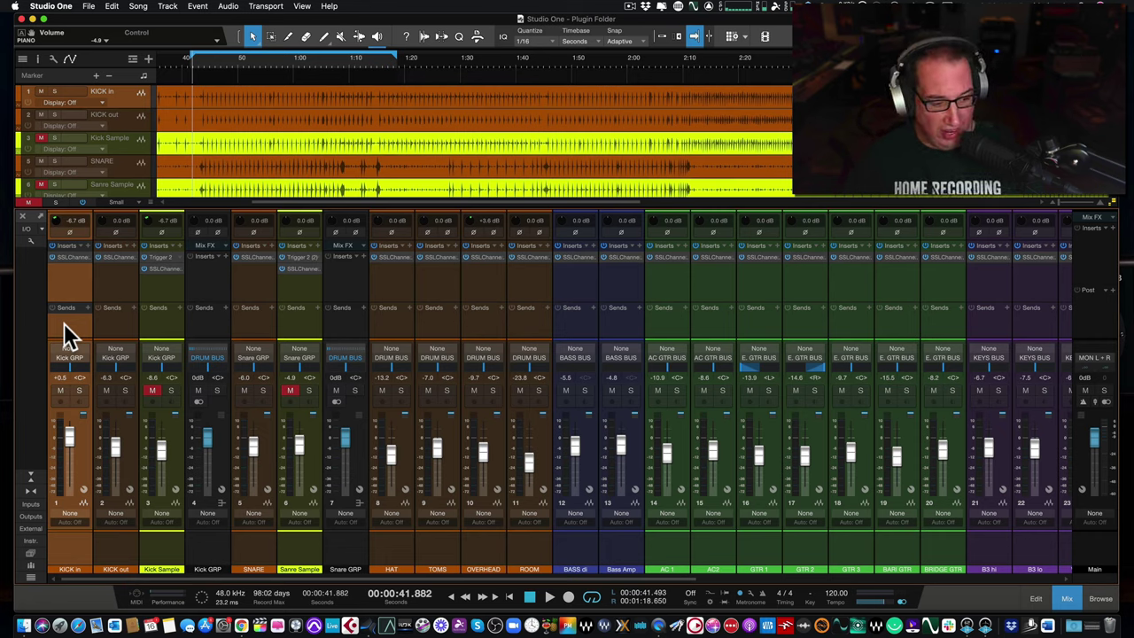
click(70, 259)
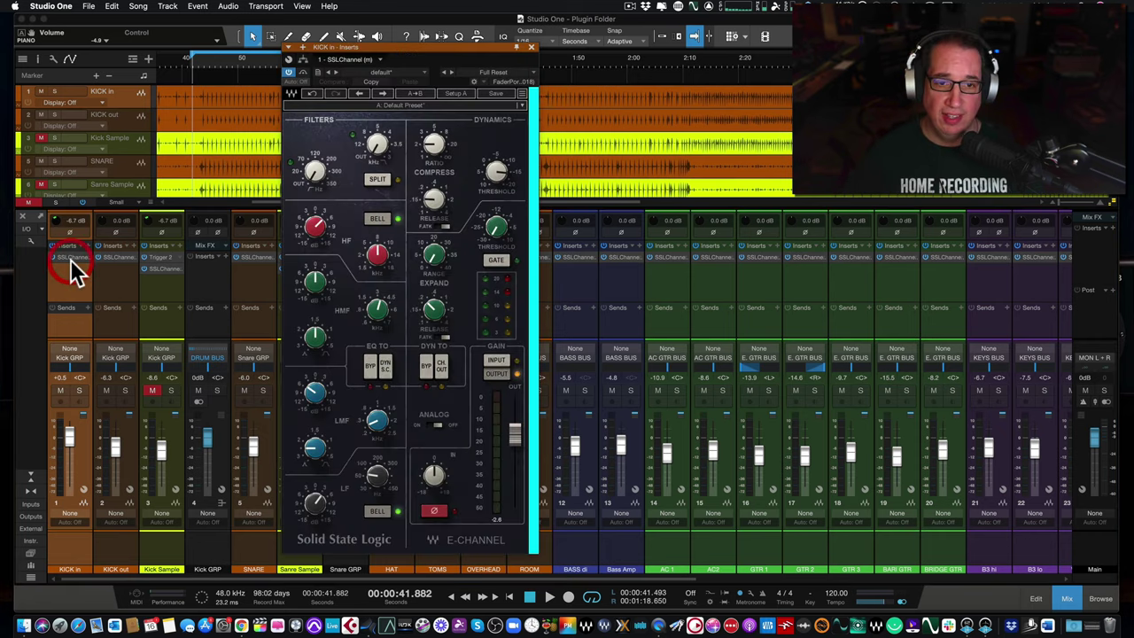
click(530, 47)
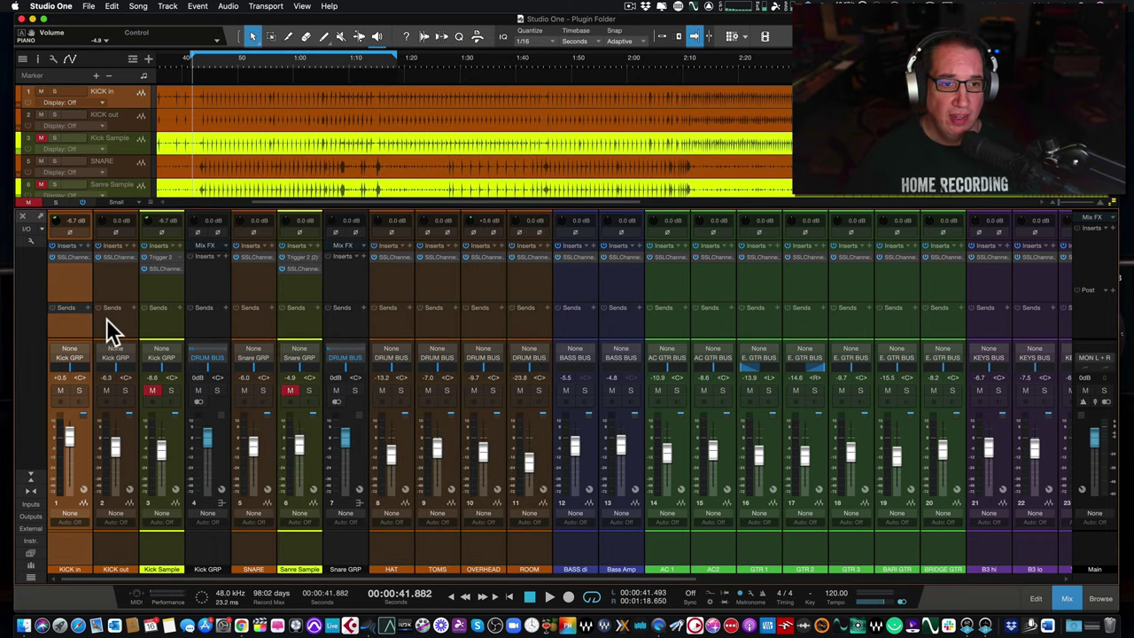
- Solo KICK in and KICK out, select DRUM BUS, and replay from about 0:44
click(81, 389)
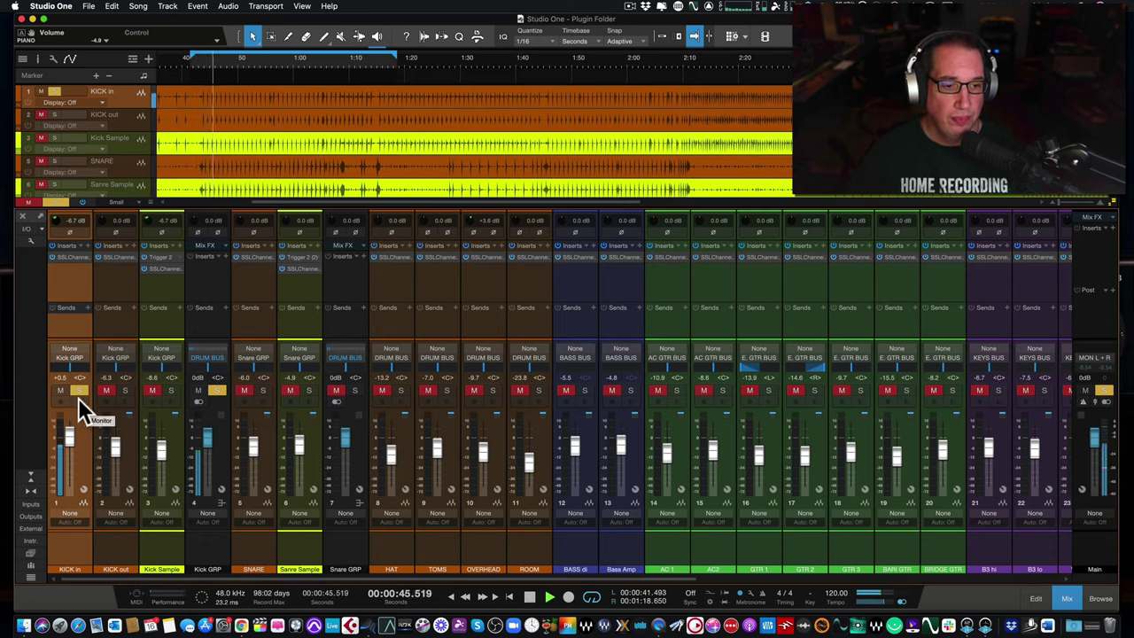
click(128, 391)
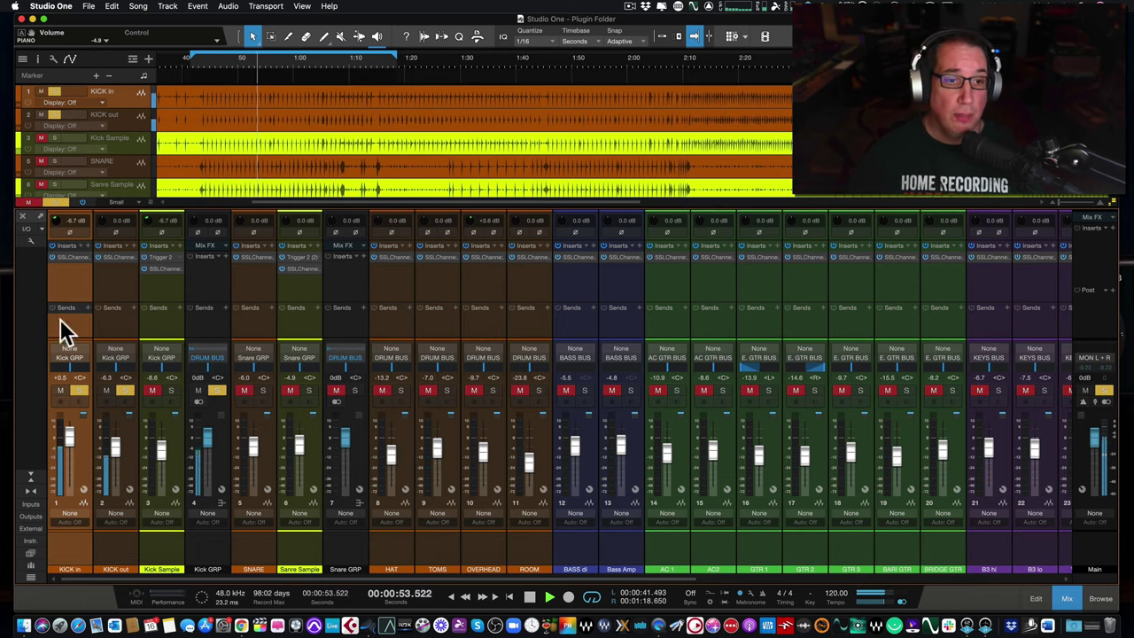
click(198, 315)
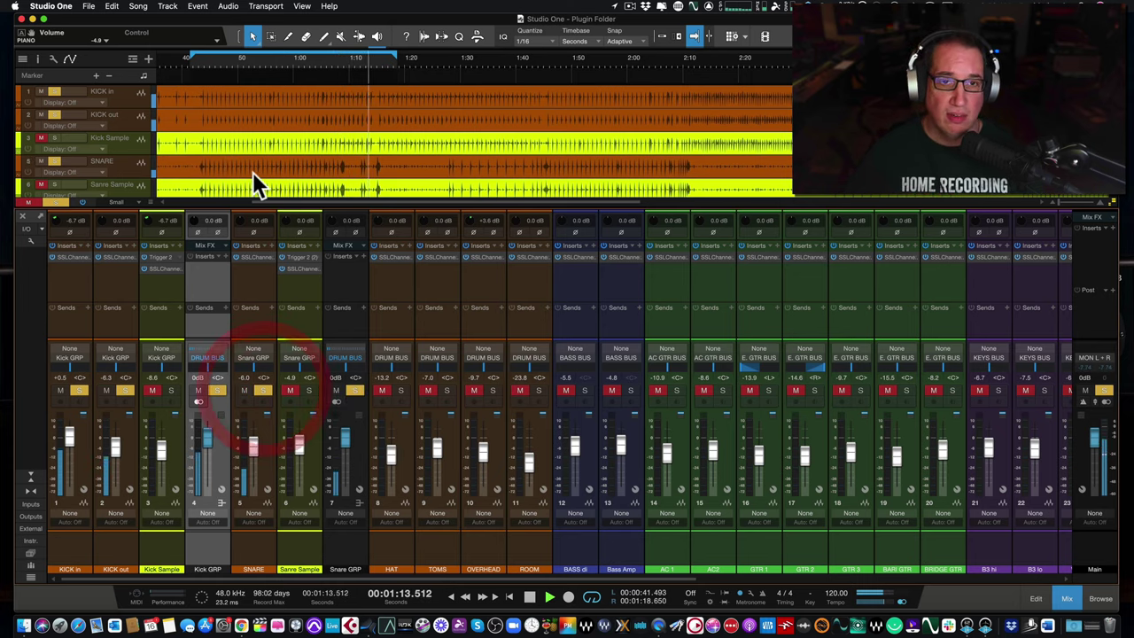
click(199, 61)
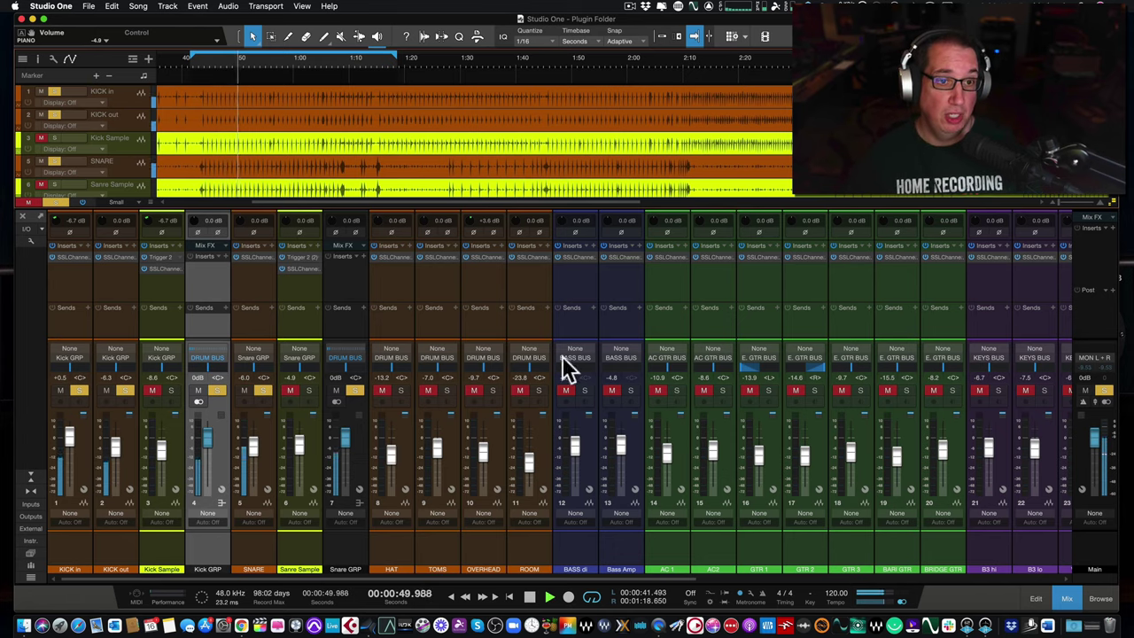
- Unsolo the KICK out, KICK in and SNARE tracks
click(124, 390)
click(79, 390)
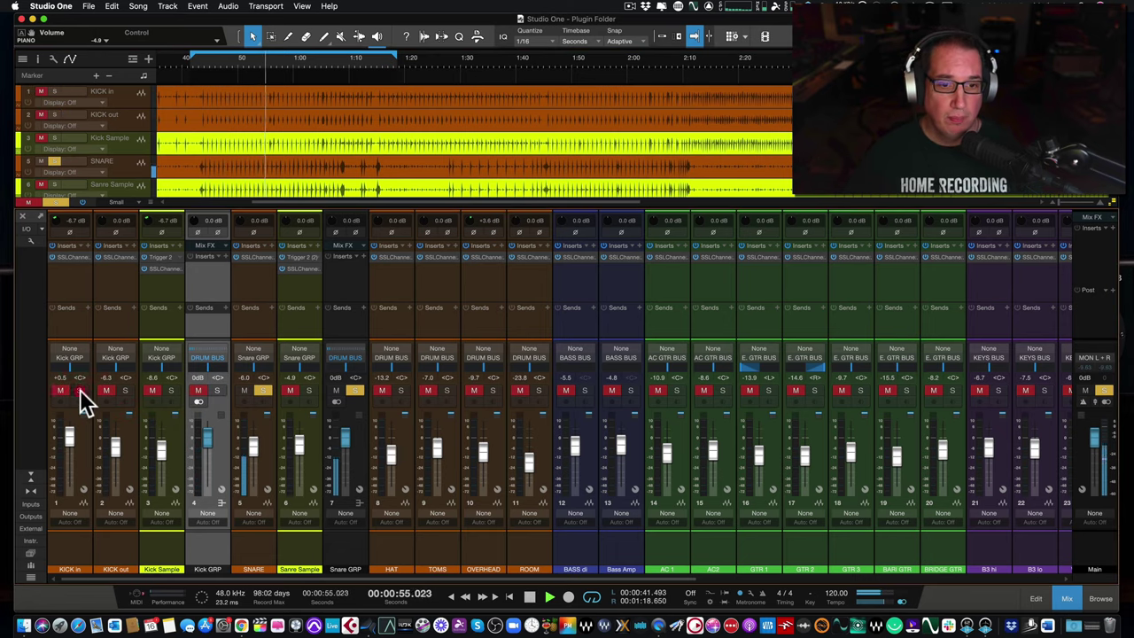
click(262, 390)
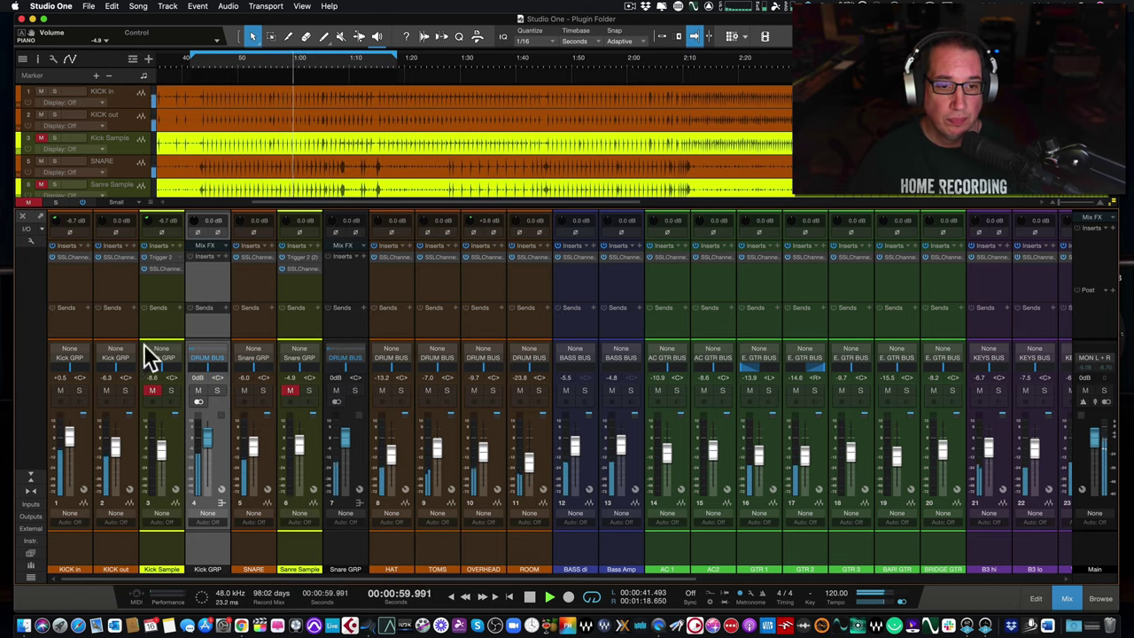
- Stop playback, return to about 0:42, and select the Kick Sample channel
key(space)
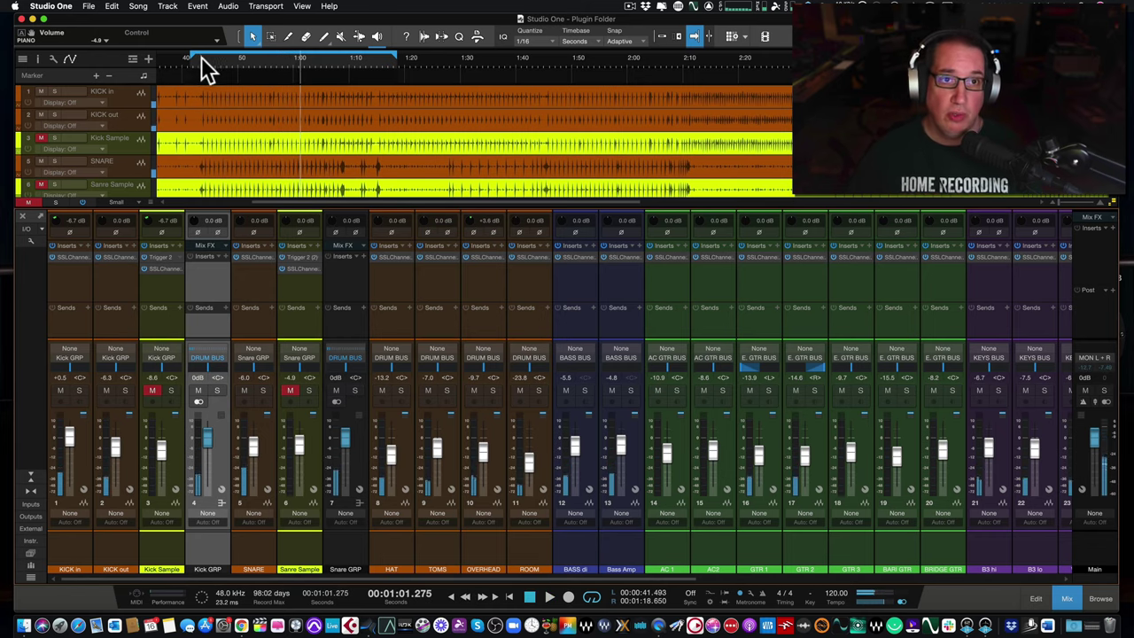
click(194, 60)
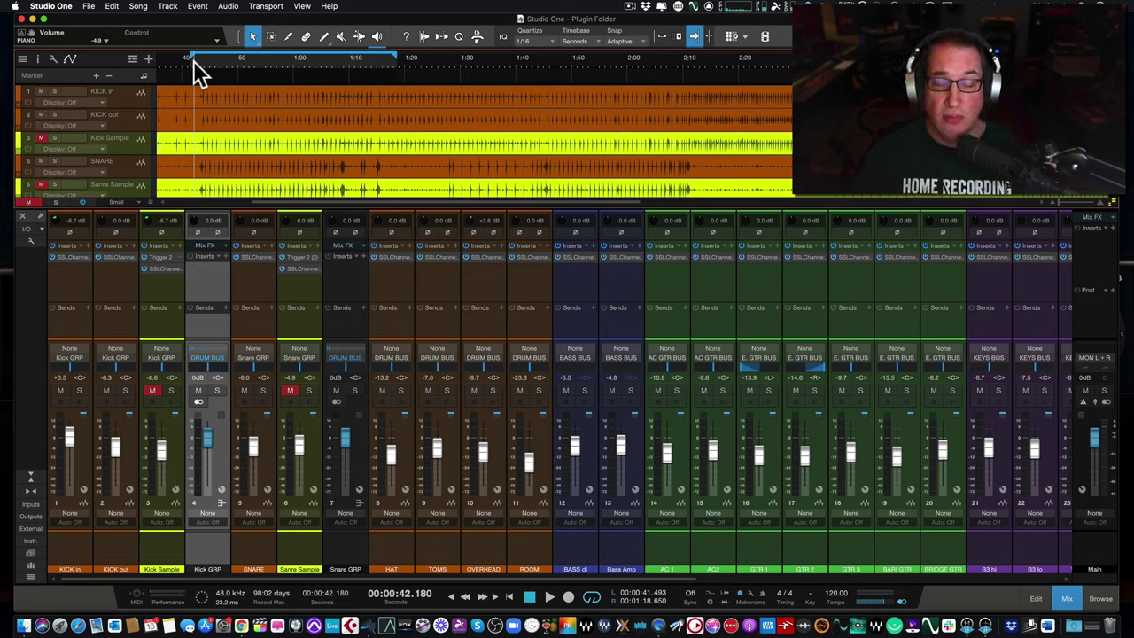
click(155, 288)
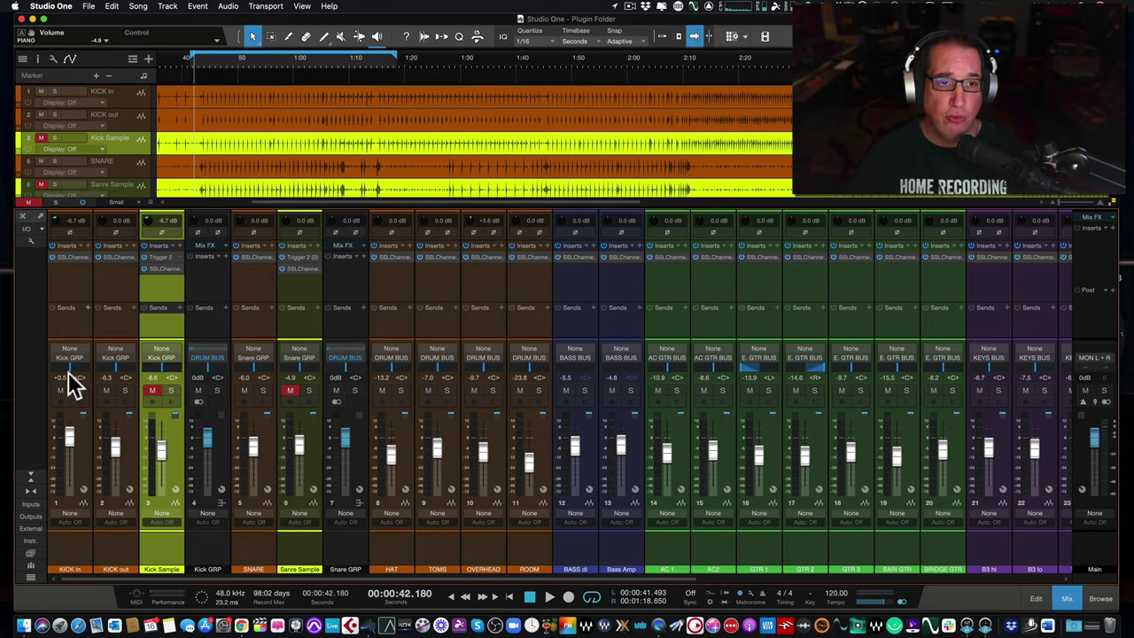
- Open Trigger 2 on the Kick Sample insert and position its window slightly lower
click(160, 257)
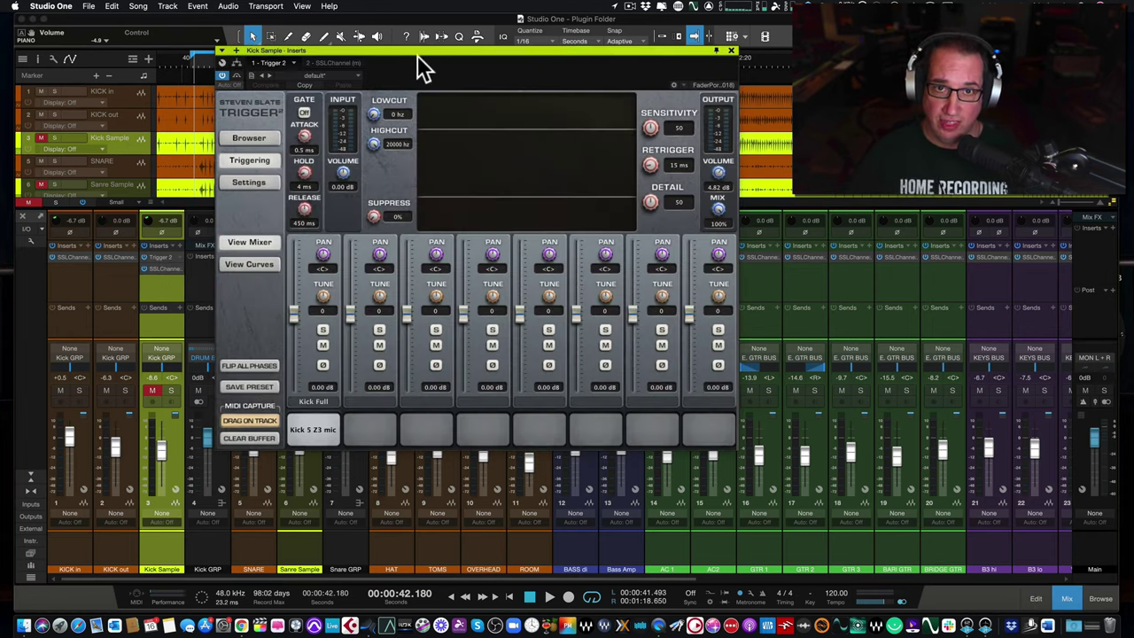
drag(424, 51, 407, 135)
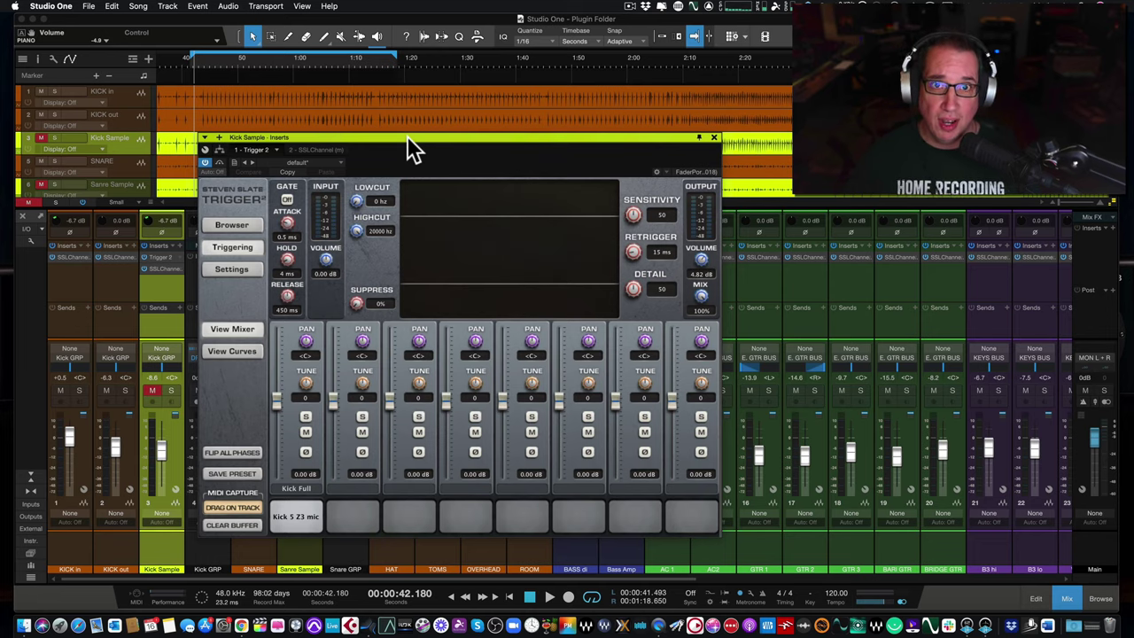
drag(404, 135, 406, 134)
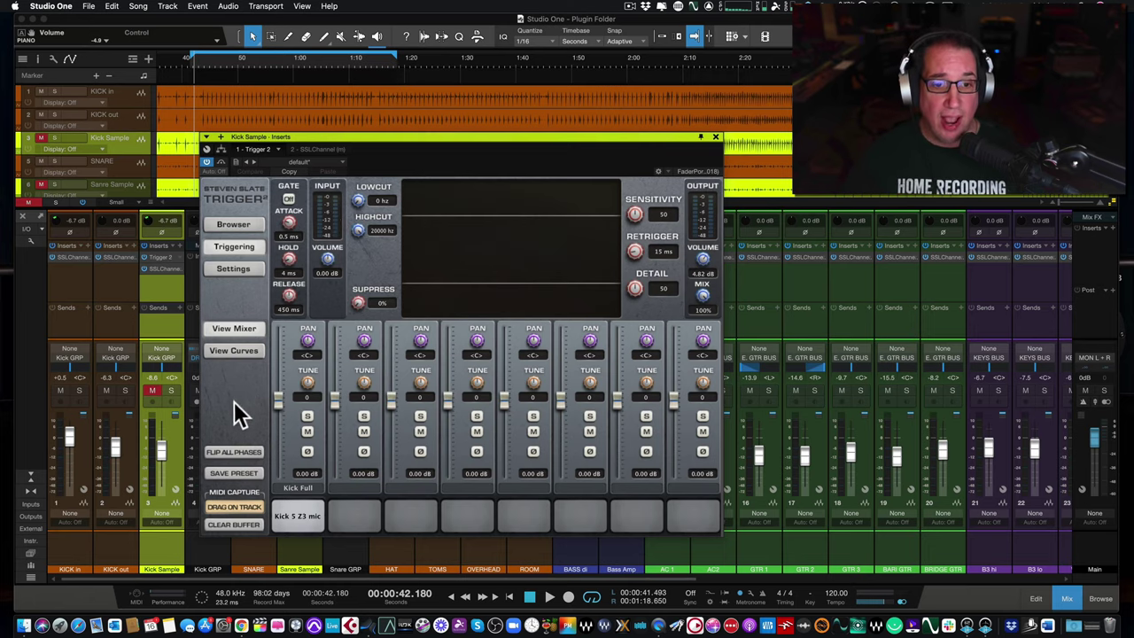
- Show the Trigger 2 browser, unmute Kick Sample, and audition the Kick 5 Z3 mic sample
click(233, 224)
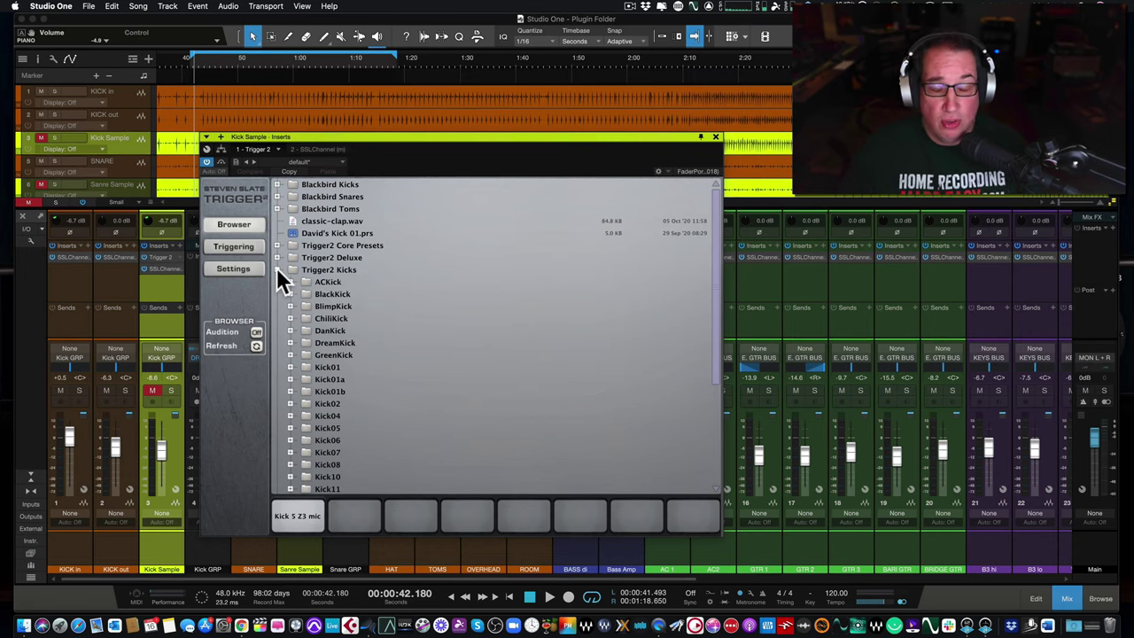
scroll(326, 335, down, 5)
scroll(325, 335, up, 5)
click(298, 518)
click(149, 390)
click(282, 512)
click(282, 514)
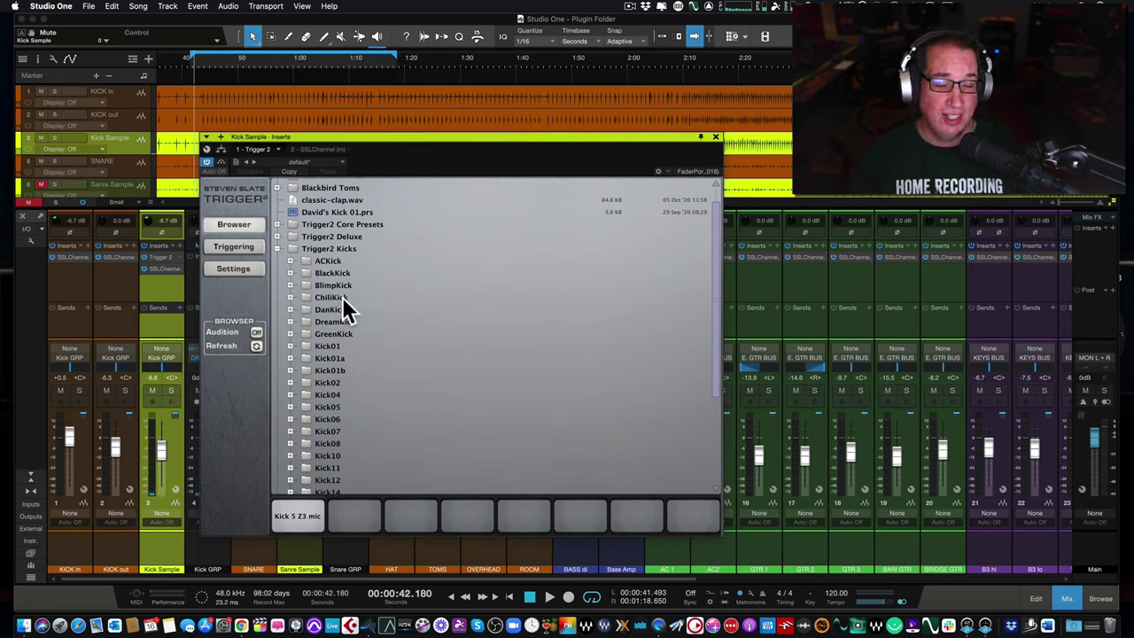
drag(313, 136, 319, 129)
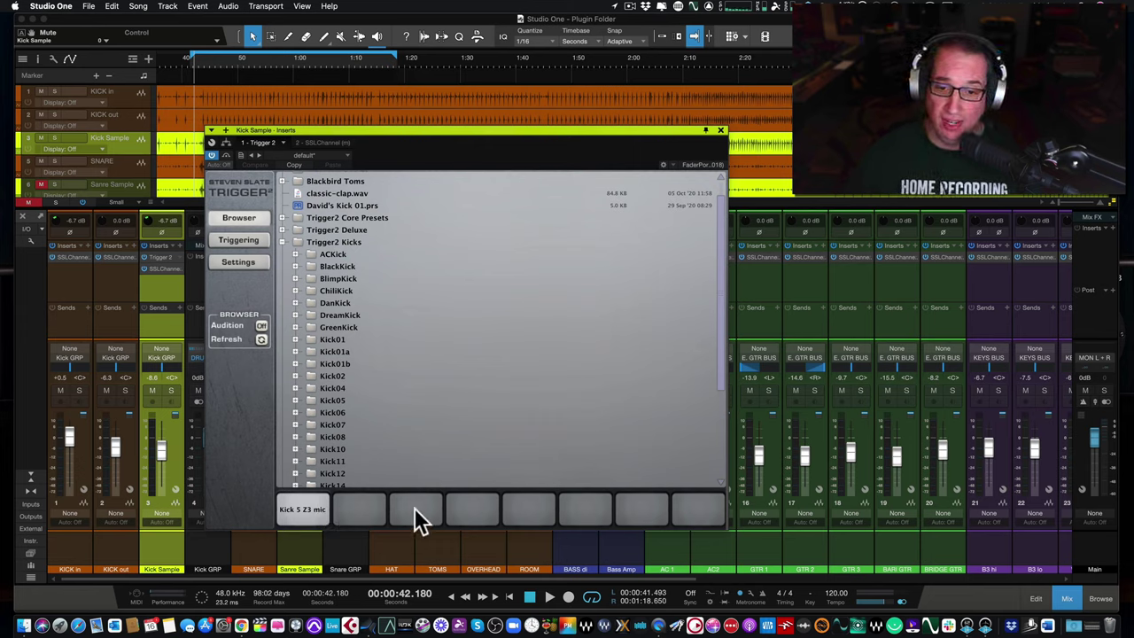
click(291, 510)
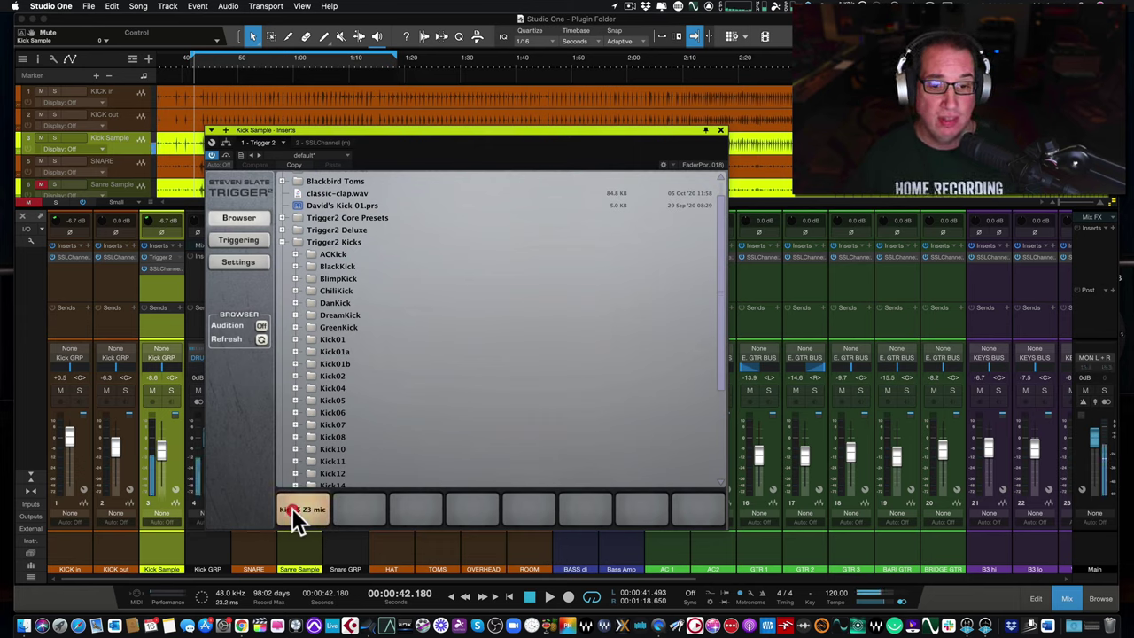
- Load ACKick Z1 into slot 2, compare it with Kick 5 Z3, then clear that slot
click(296, 253)
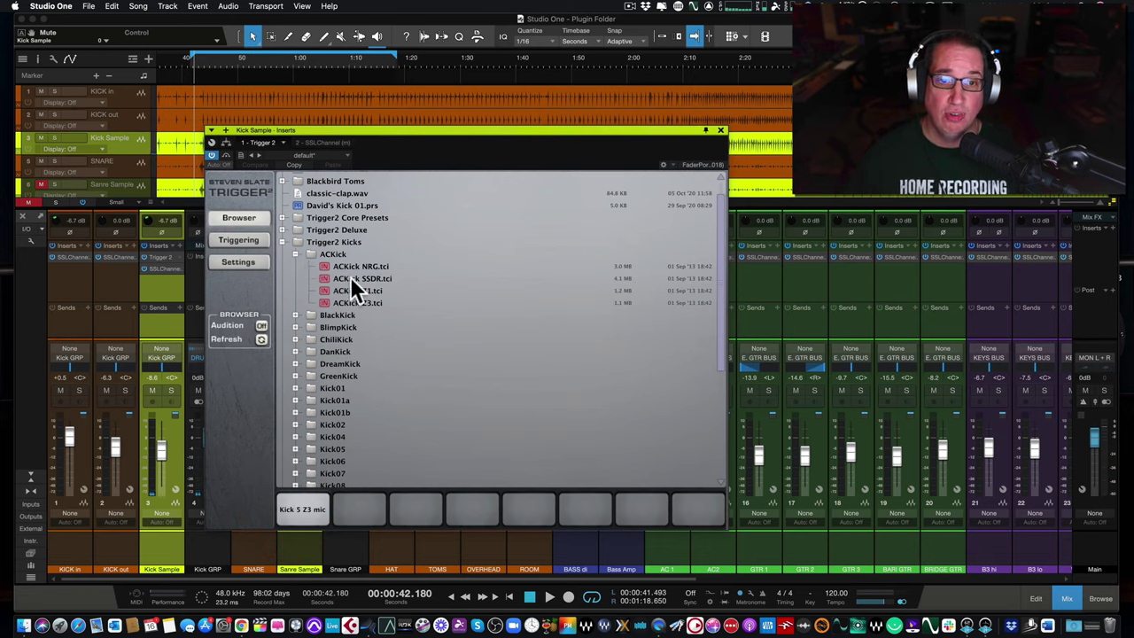
drag(349, 287, 355, 516)
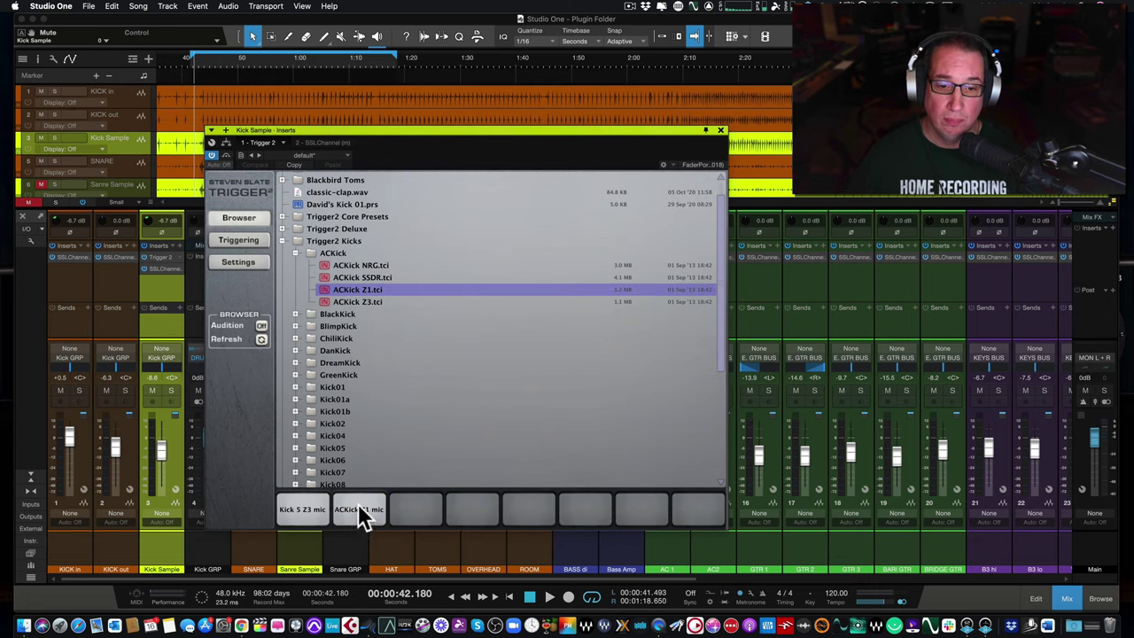
click(300, 511)
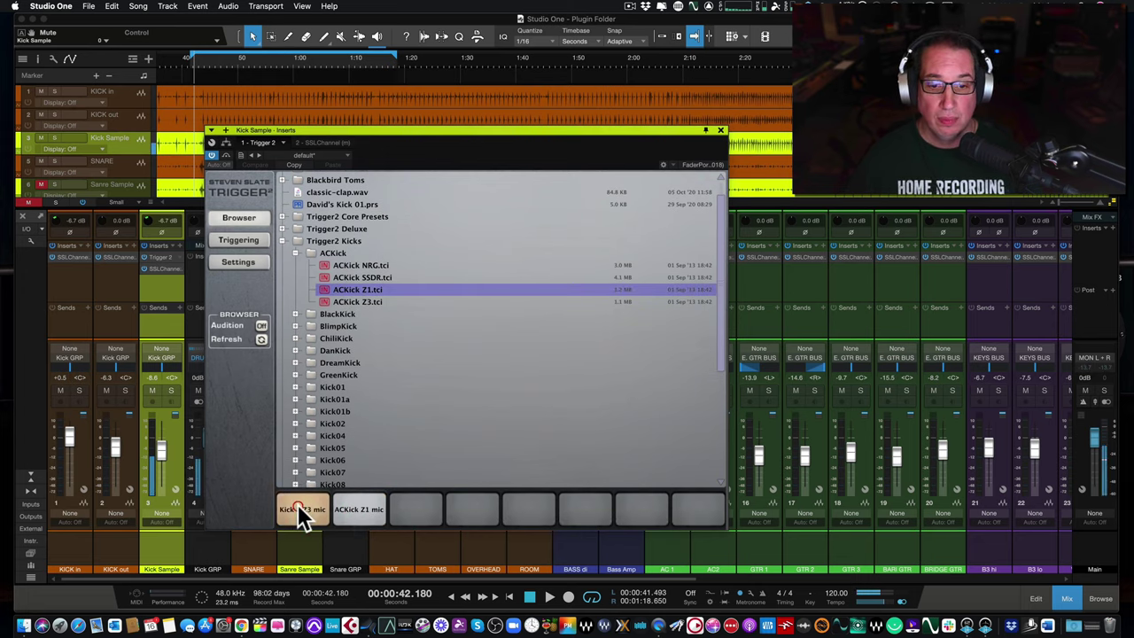
click(362, 511)
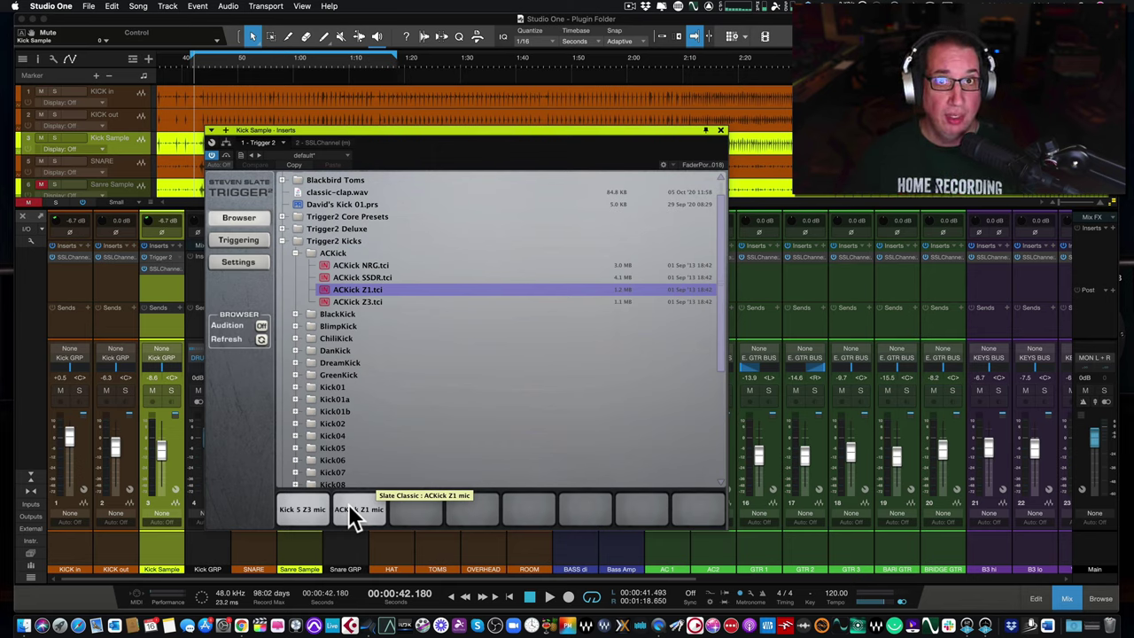
right_click(348, 504)
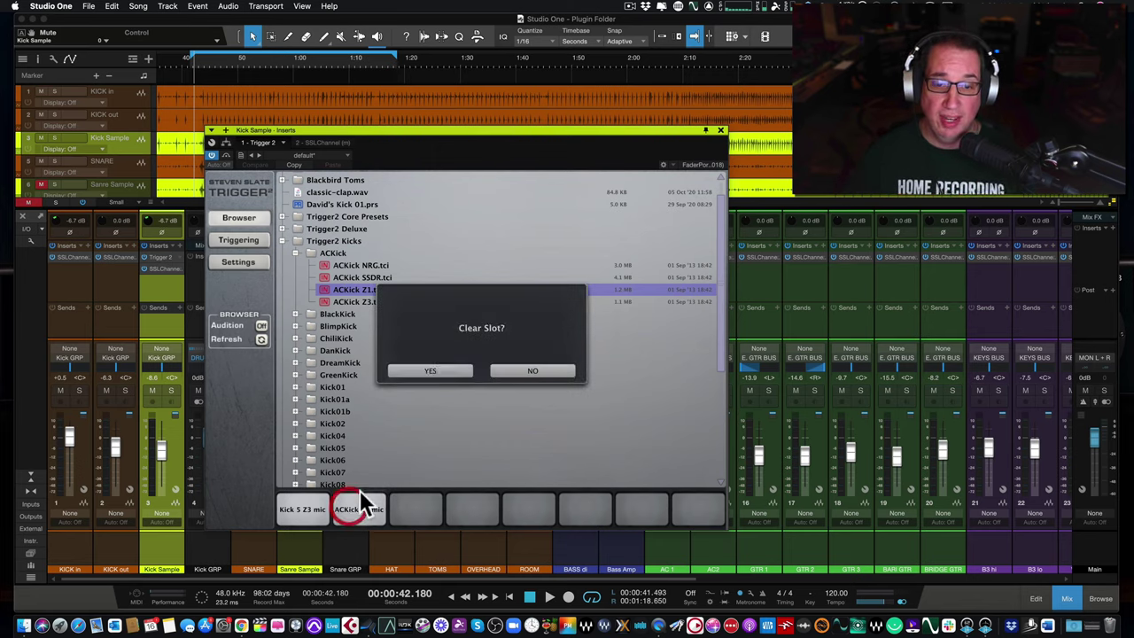
click(426, 372)
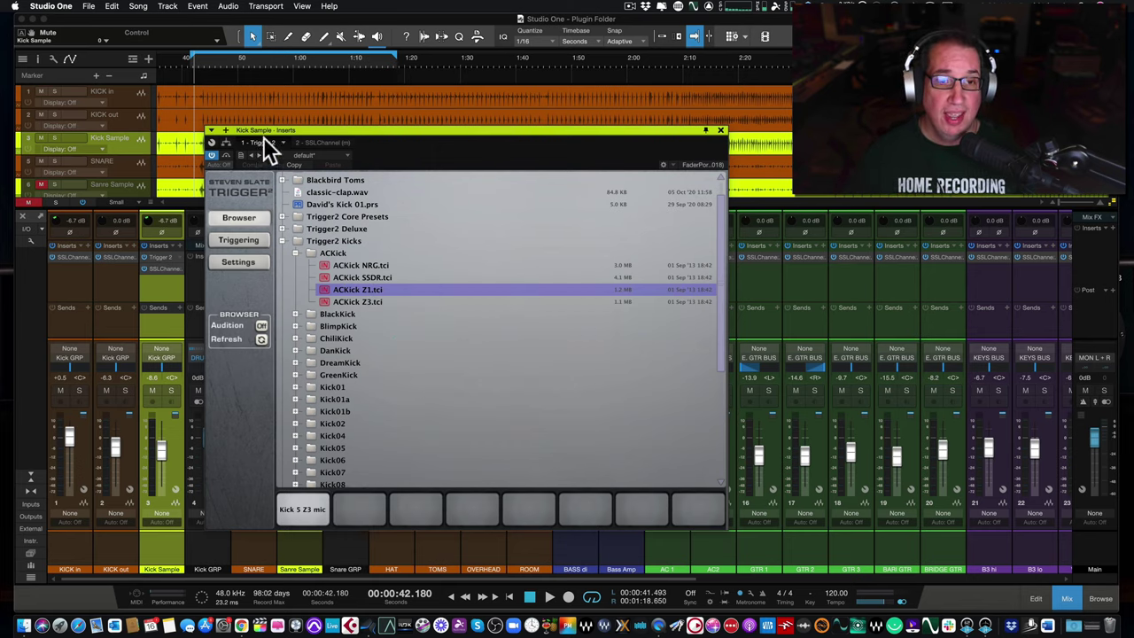
- Close Trigger 2, solo KICK in, KICK out and Kick Sample, toggling Kick Sample's mute to compare
click(722, 129)
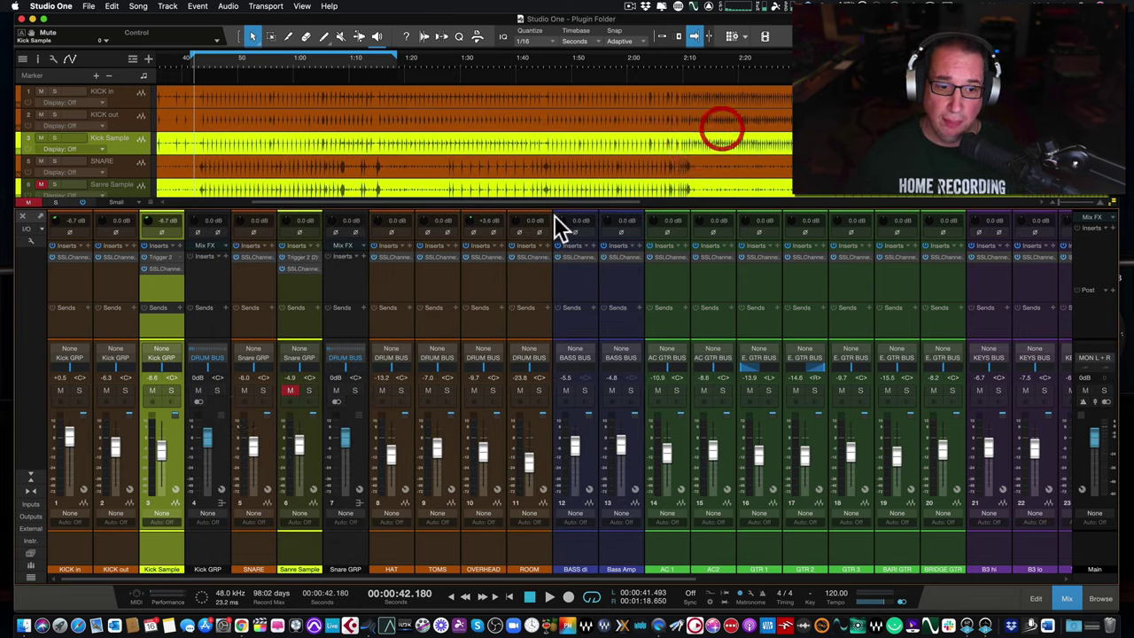
click(78, 390)
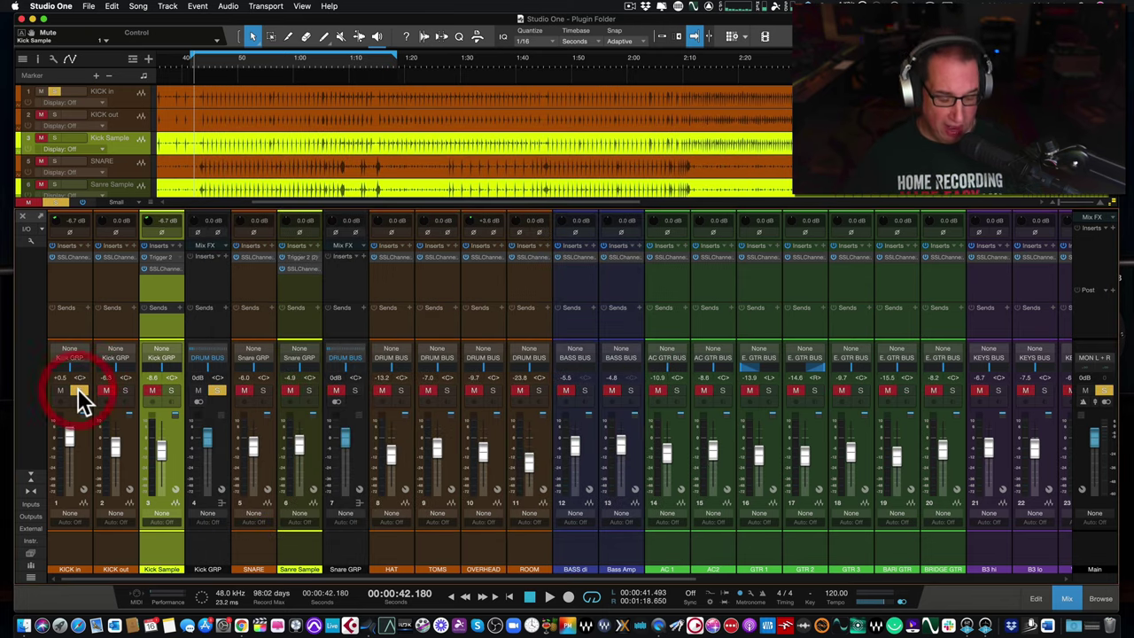
click(129, 391)
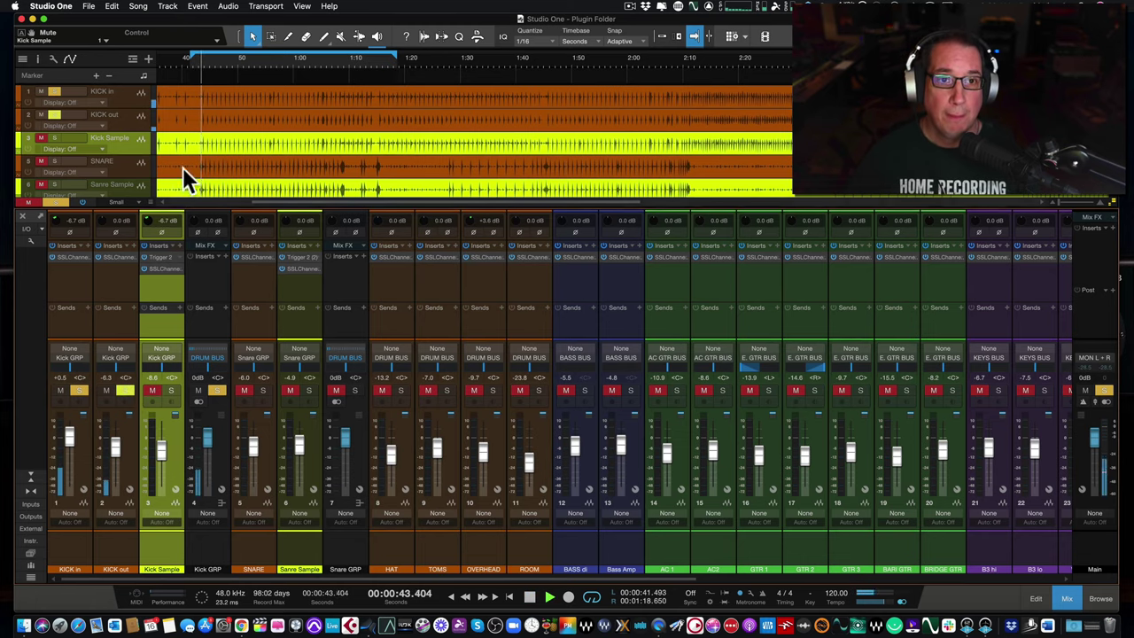
click(169, 390)
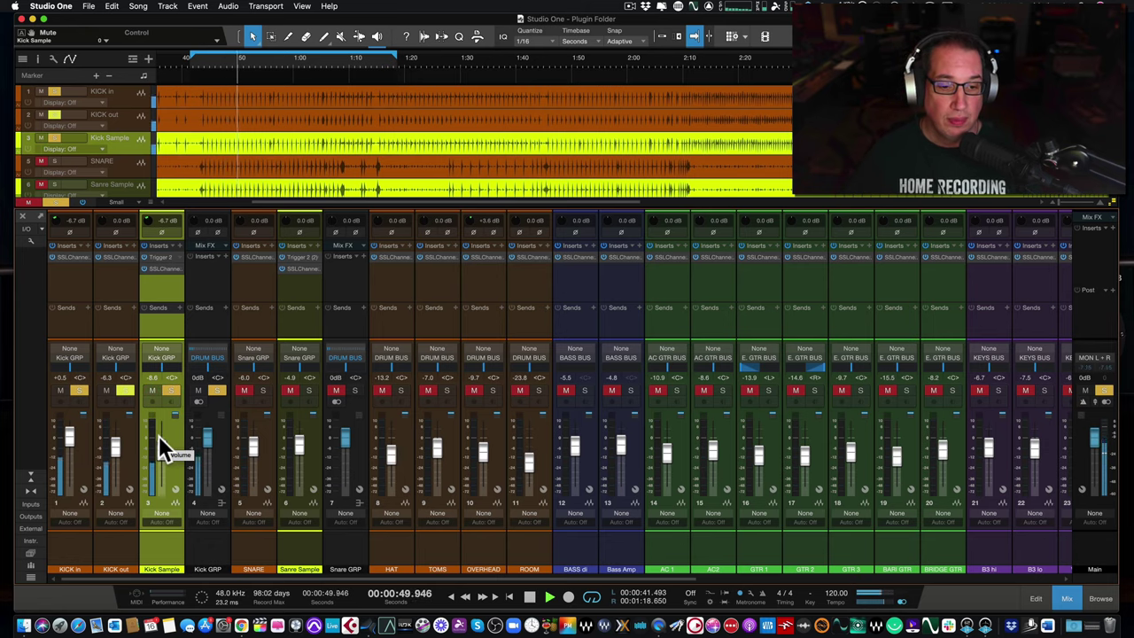
click(152, 390)
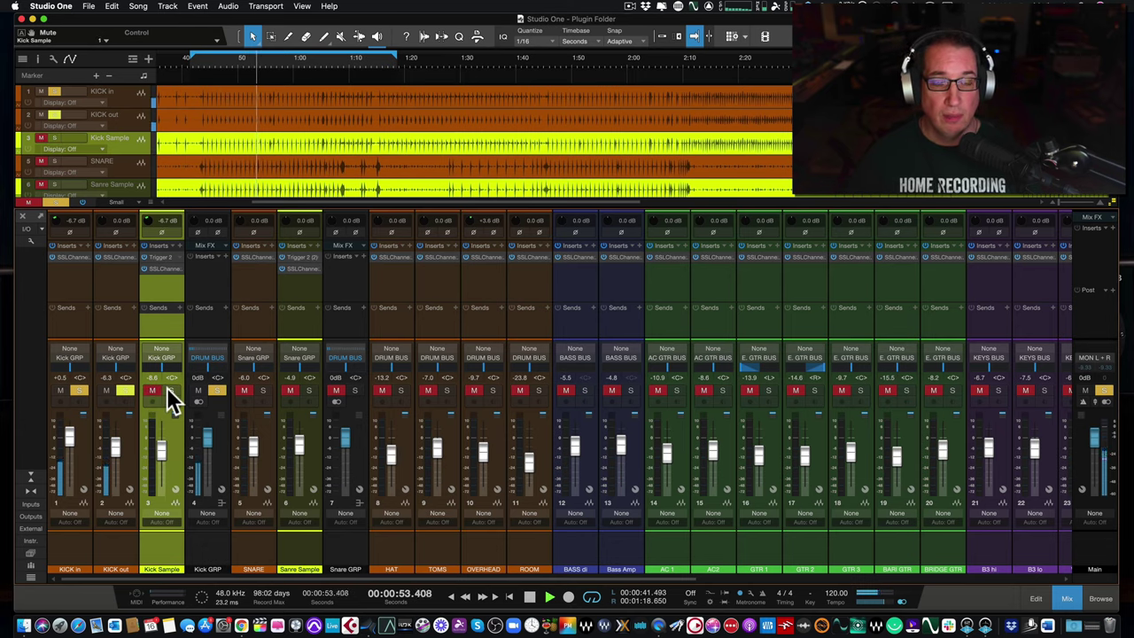
click(166, 390)
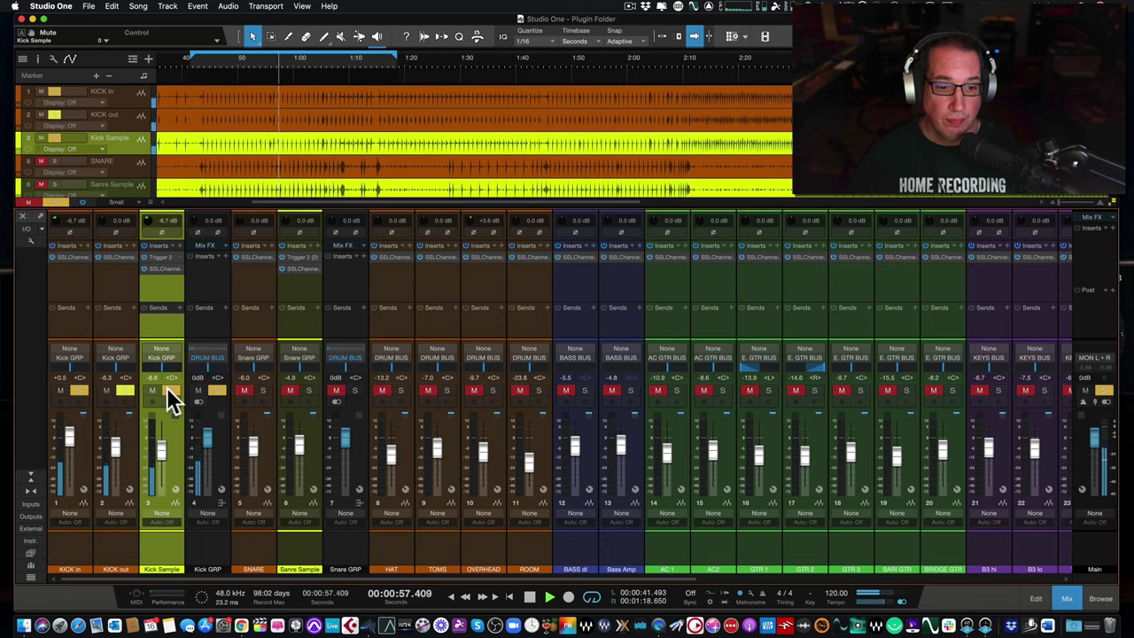
- Clear all solos, mute Sanre Sample, and toggle Kick Sample's mute and solo to compare
click(53, 202)
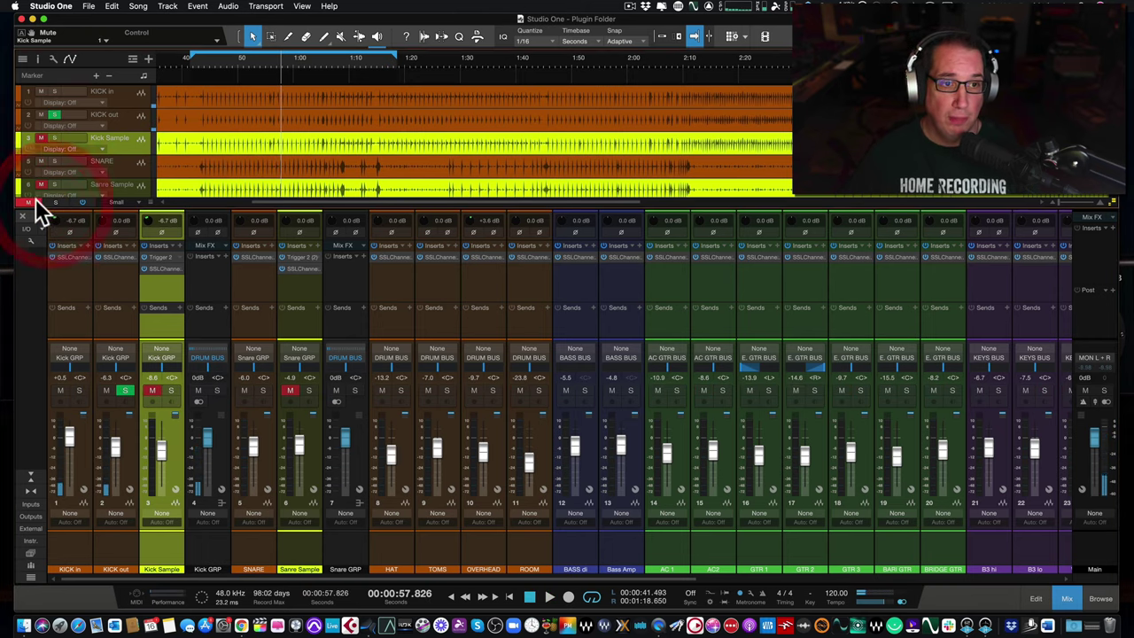
click(290, 390)
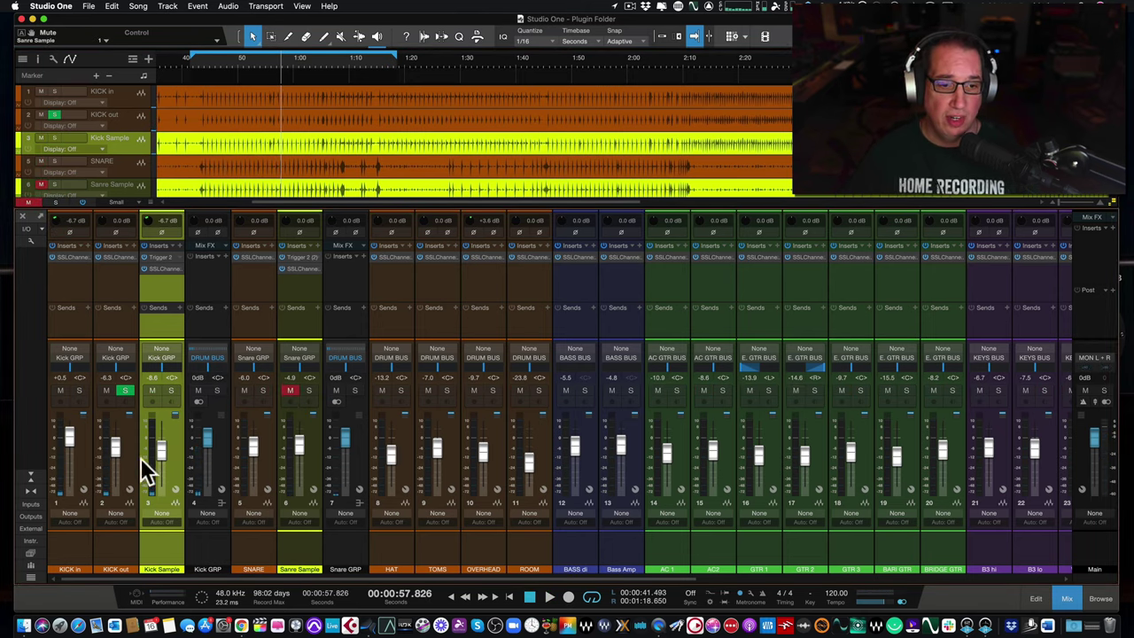
click(123, 389)
click(152, 390)
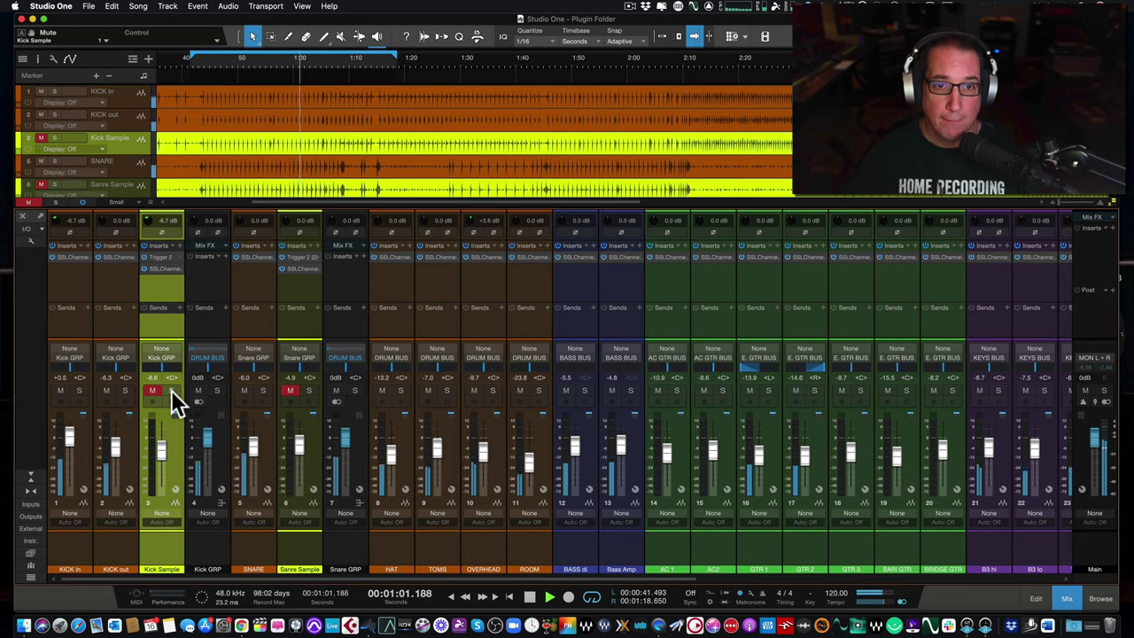
click(171, 390)
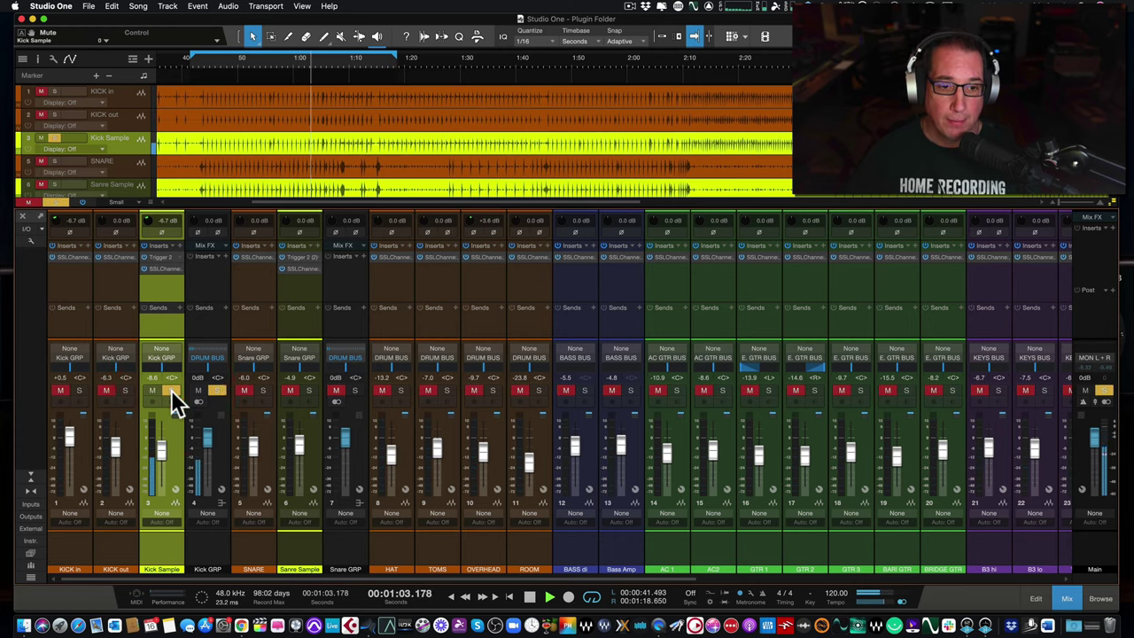
click(171, 390)
click(155, 389)
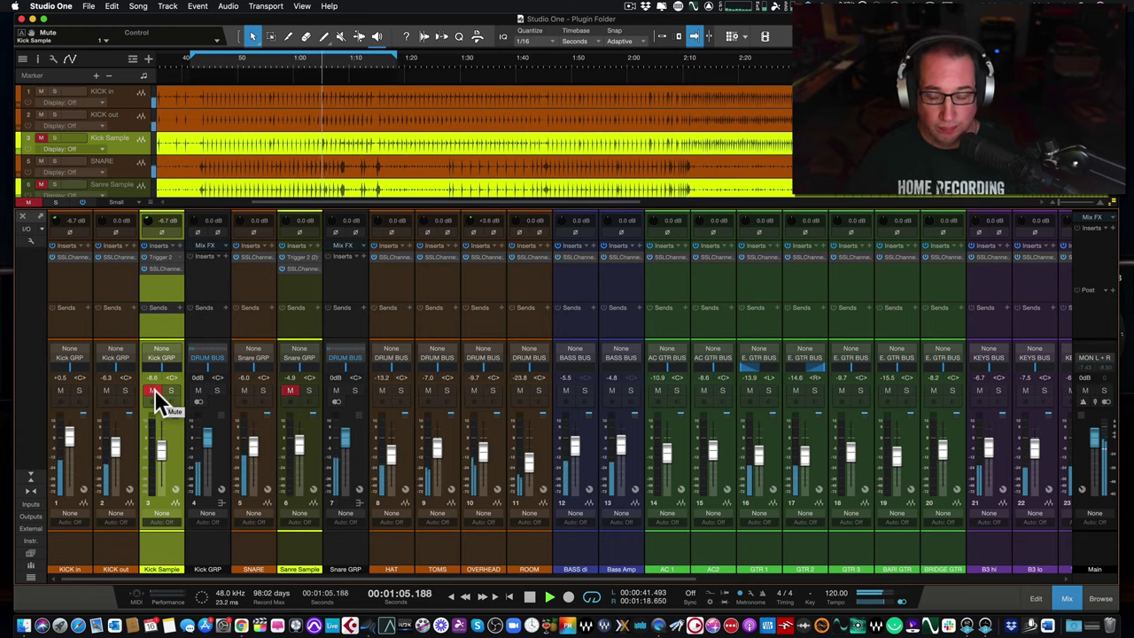
click(154, 390)
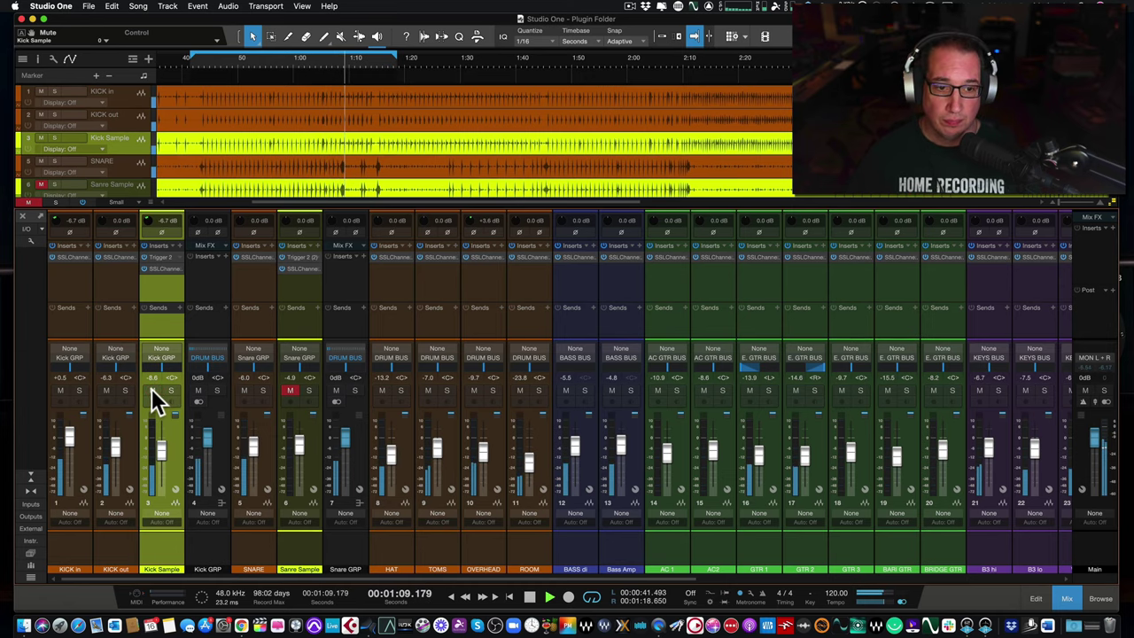
click(151, 390)
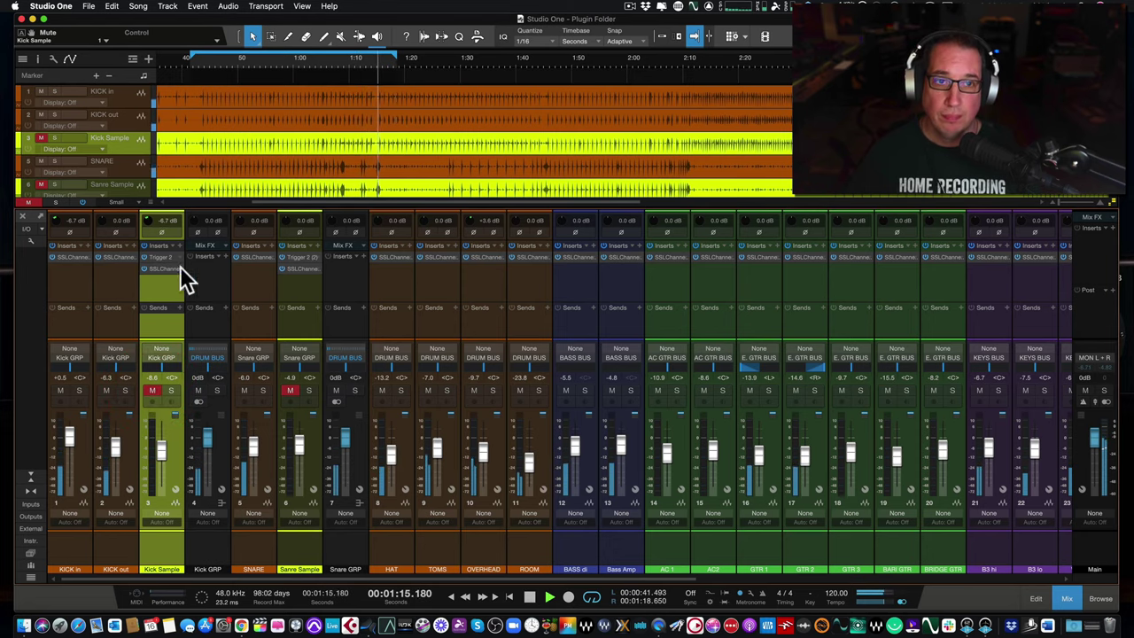
- From about 0:40, A/B Kick Sample's mute, then raise its fader to -7.1 dB
click(196, 60)
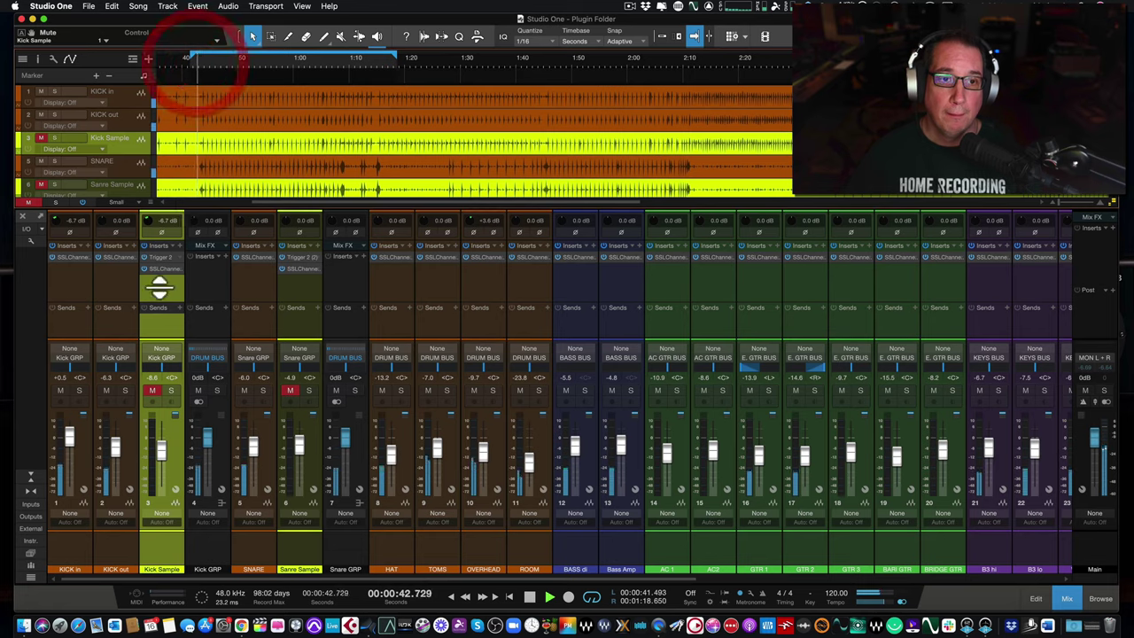
click(150, 390)
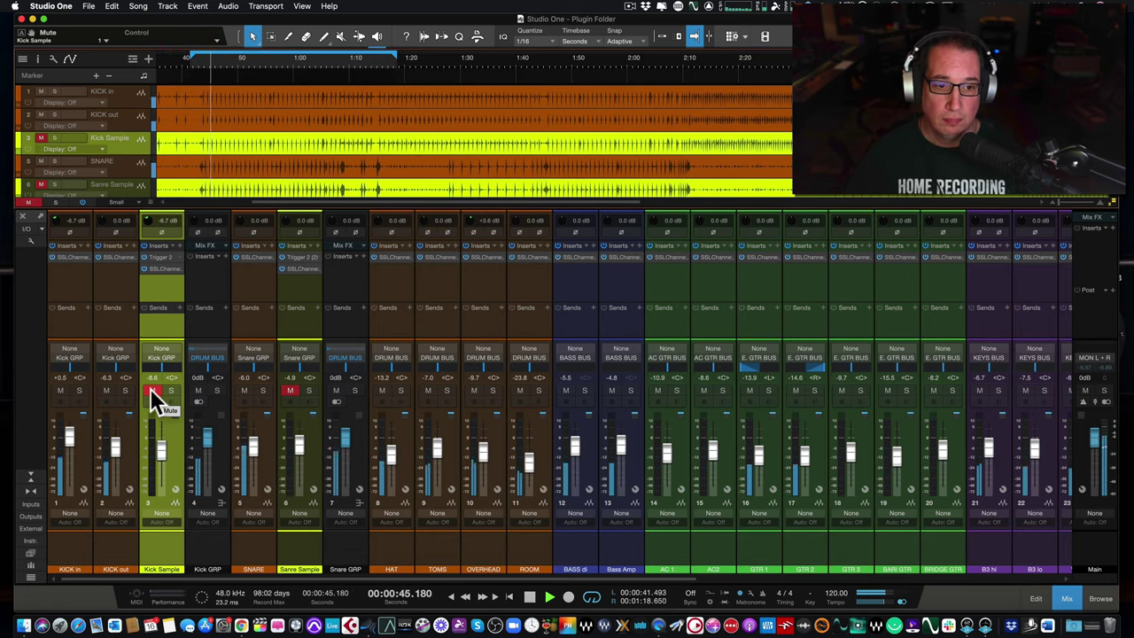
click(150, 390)
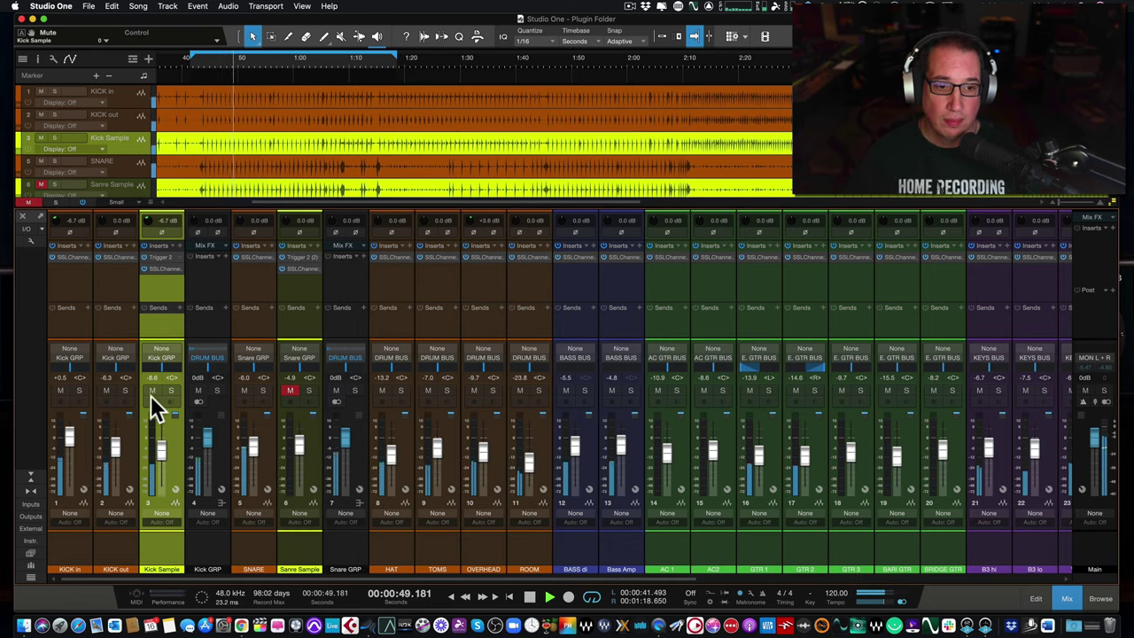
click(158, 445)
drag(158, 445, 159, 445)
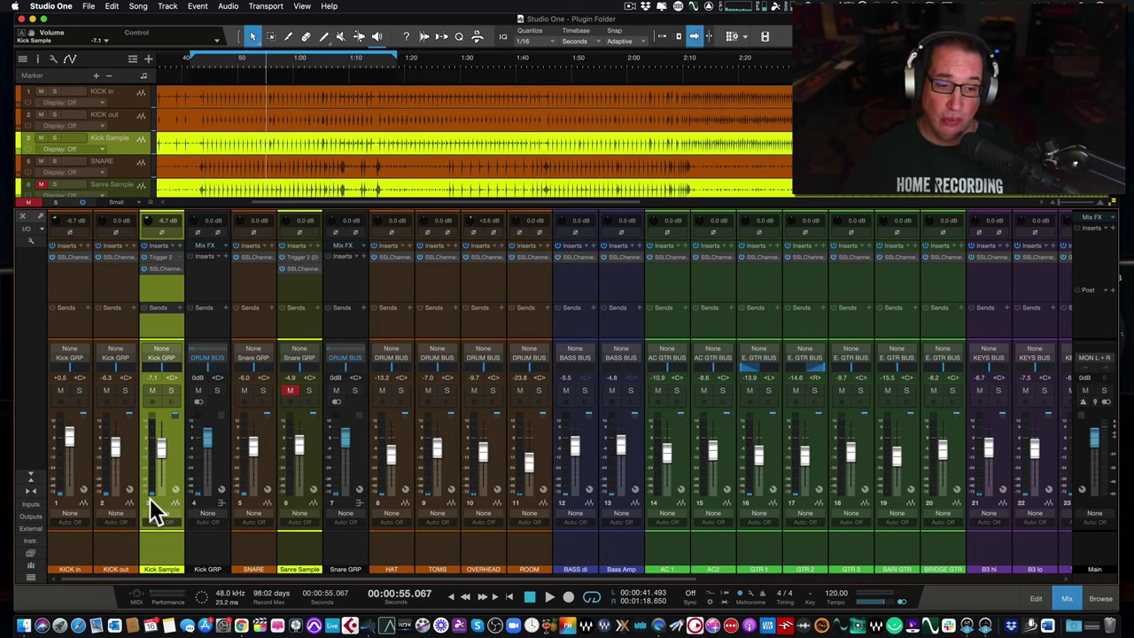
- Open Kick Sample's Trigger 2 Triggering page, leaving the output mix at 100%
click(156, 257)
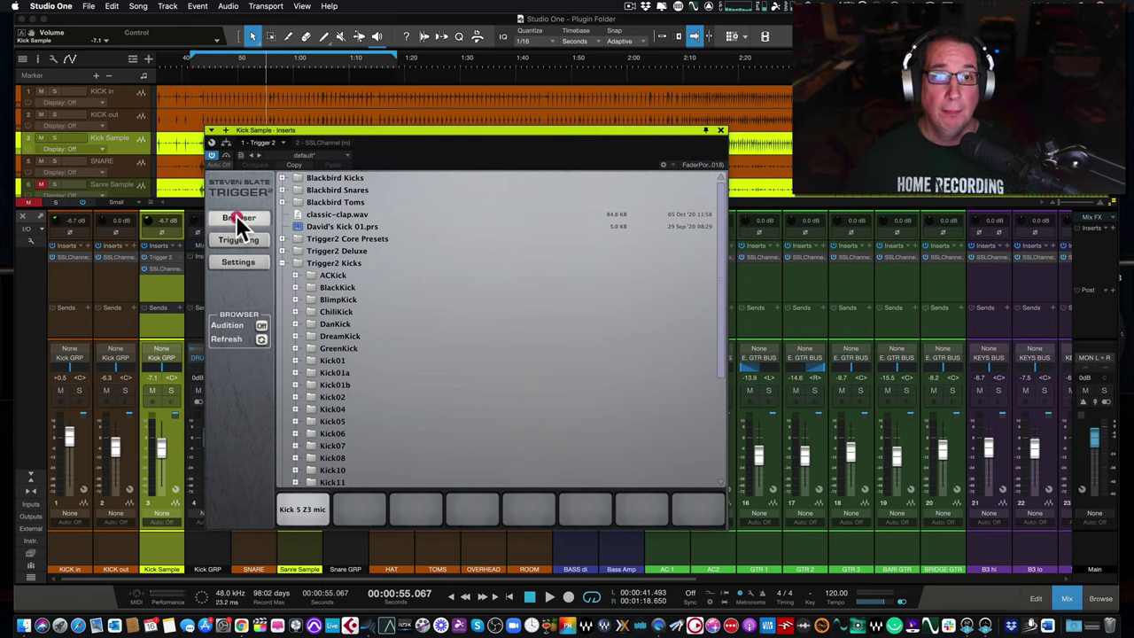
click(240, 241)
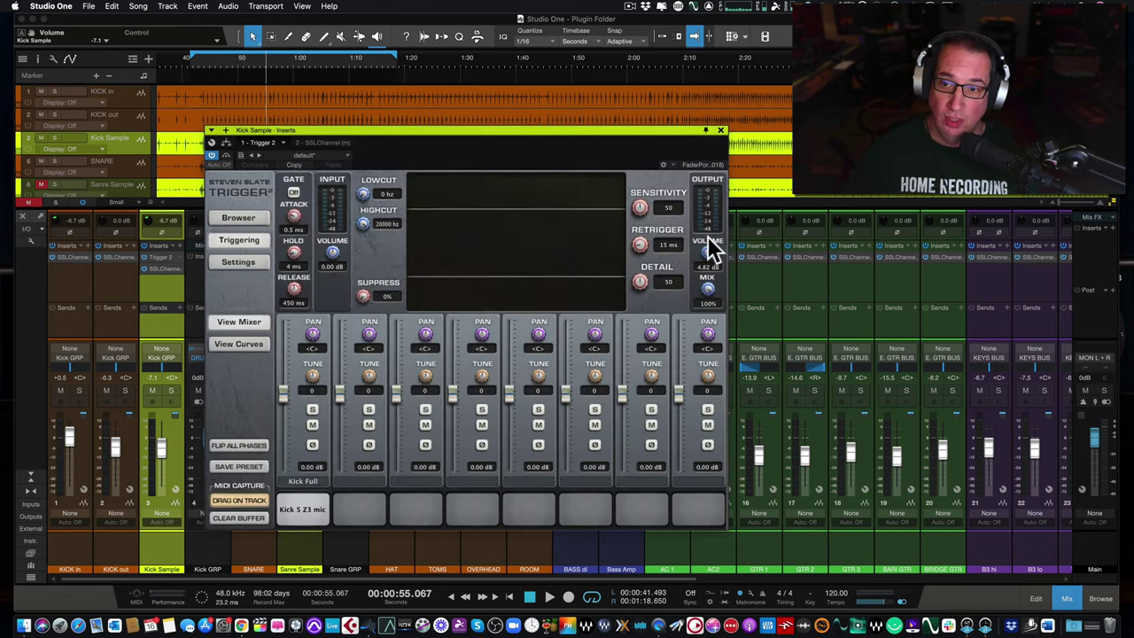
drag(706, 293, 709, 228)
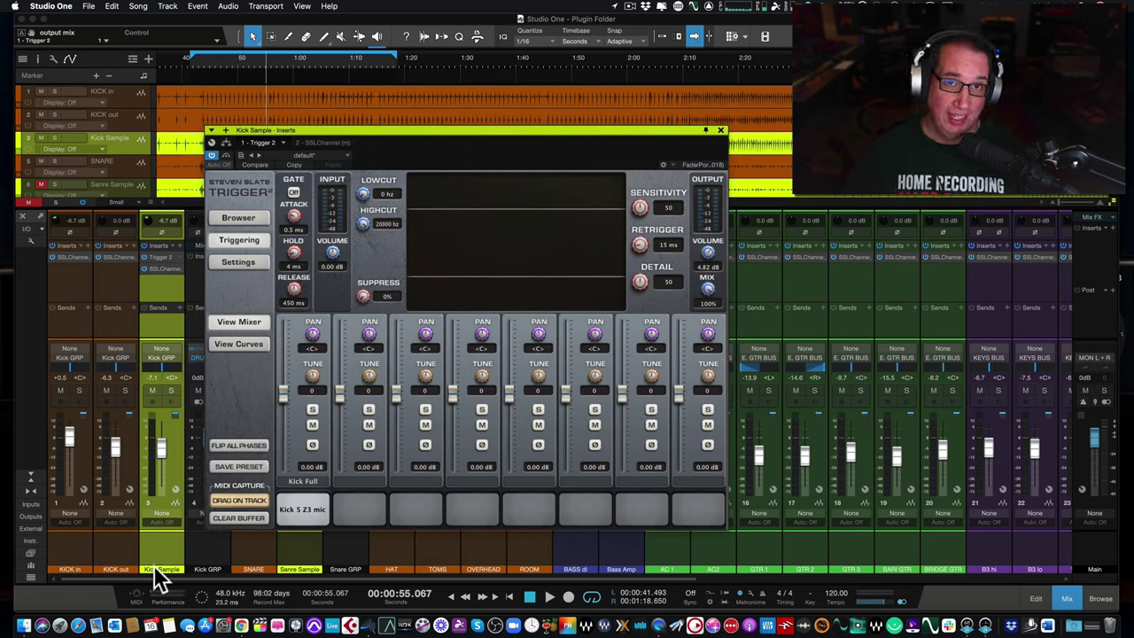
- Close Trigger 2, then bring Kick Sample up from -oo to -9.0 dB during playback
click(721, 132)
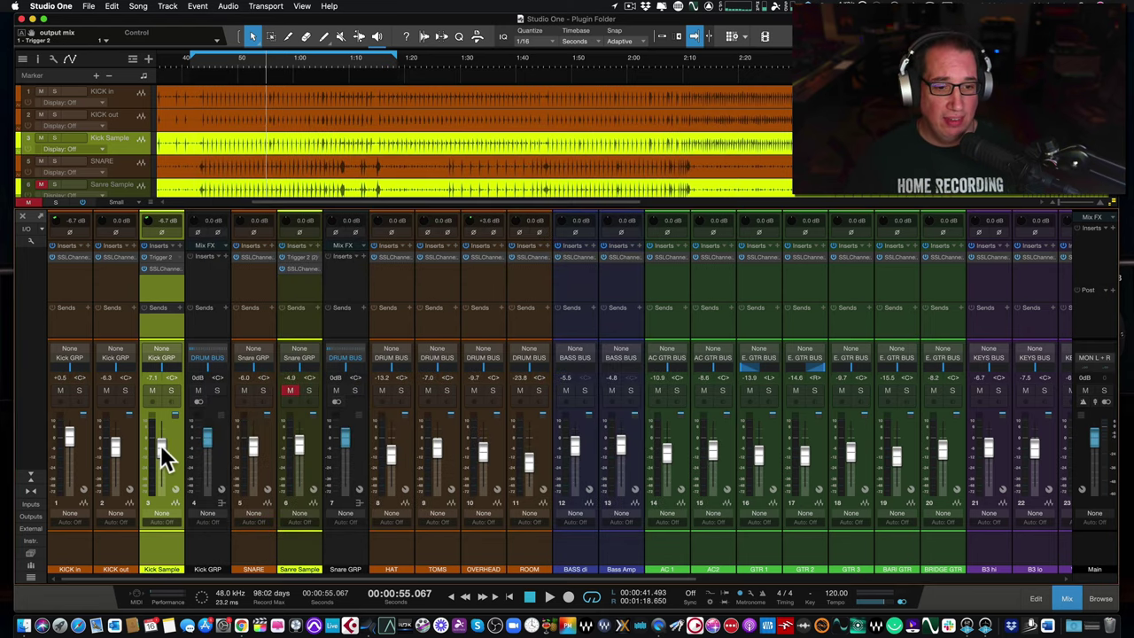
mouse_move(159, 448)
mouse_down()
mouse_move(144, 512)
mouse_move(159, 445)
mouse_up()
key(space)
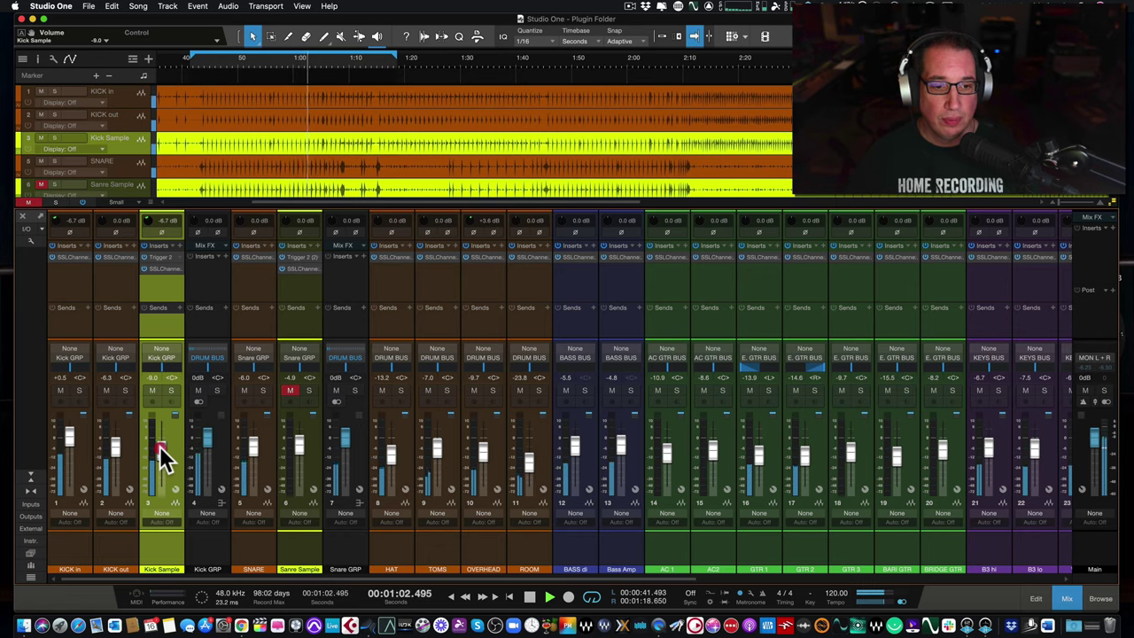
click(159, 446)
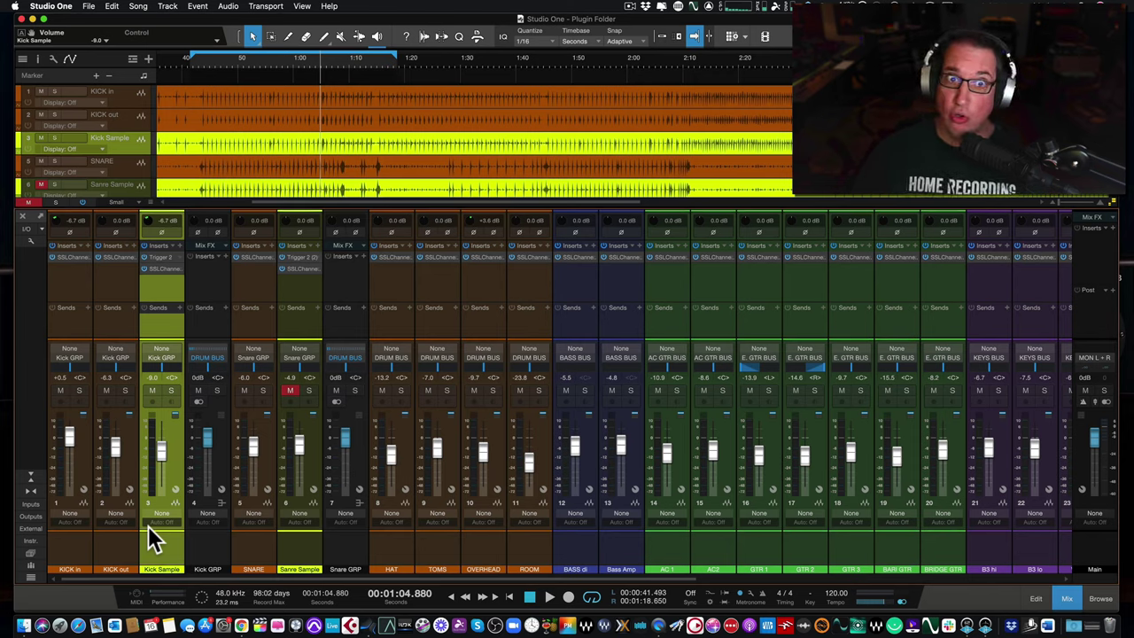
- Leave Kick Sample at -9.0 dB and turn to the SNARE channel strip in the mixer
mouse_move(152, 473)
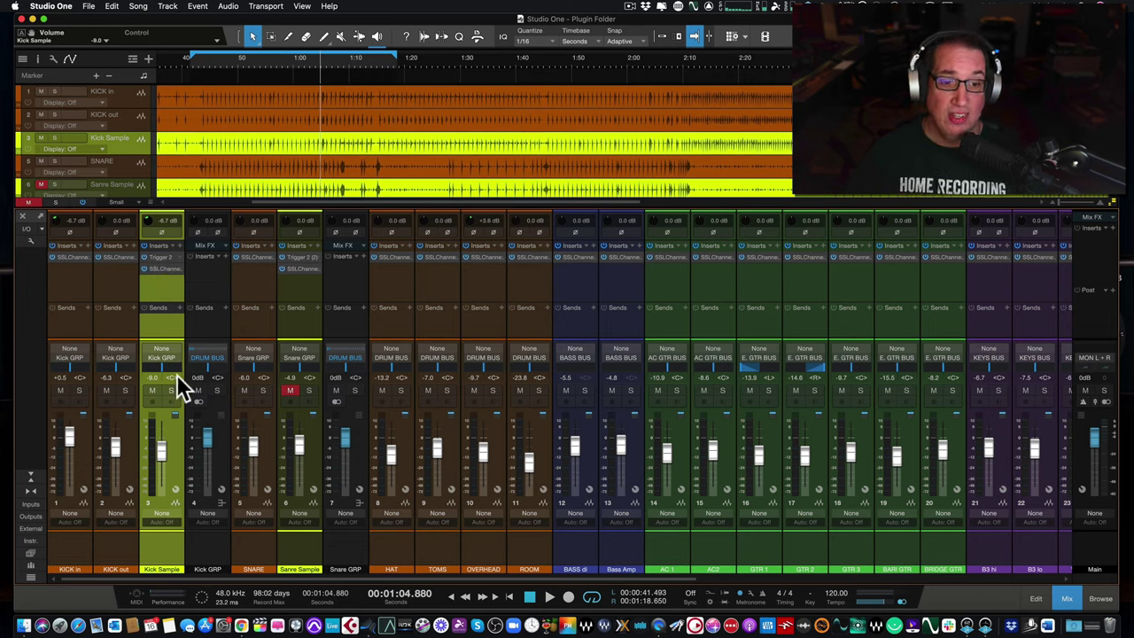
- Solo SNARE and the unmuted Sanre Sample from about 0:43, and open Sanre Sample's Trigger 2
click(252, 319)
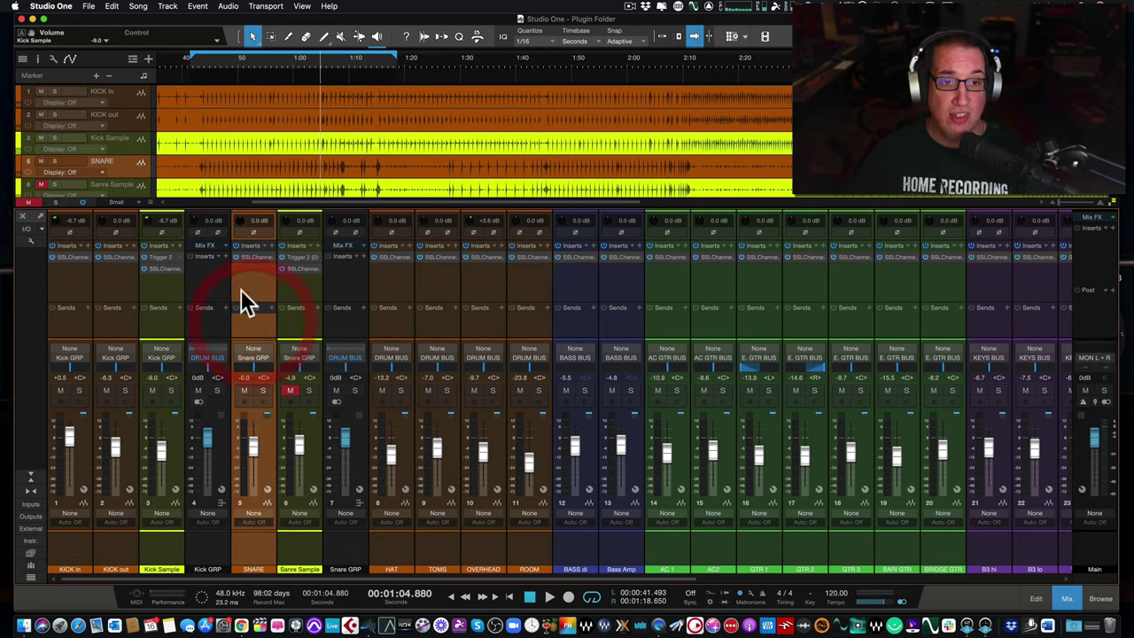
click(264, 390)
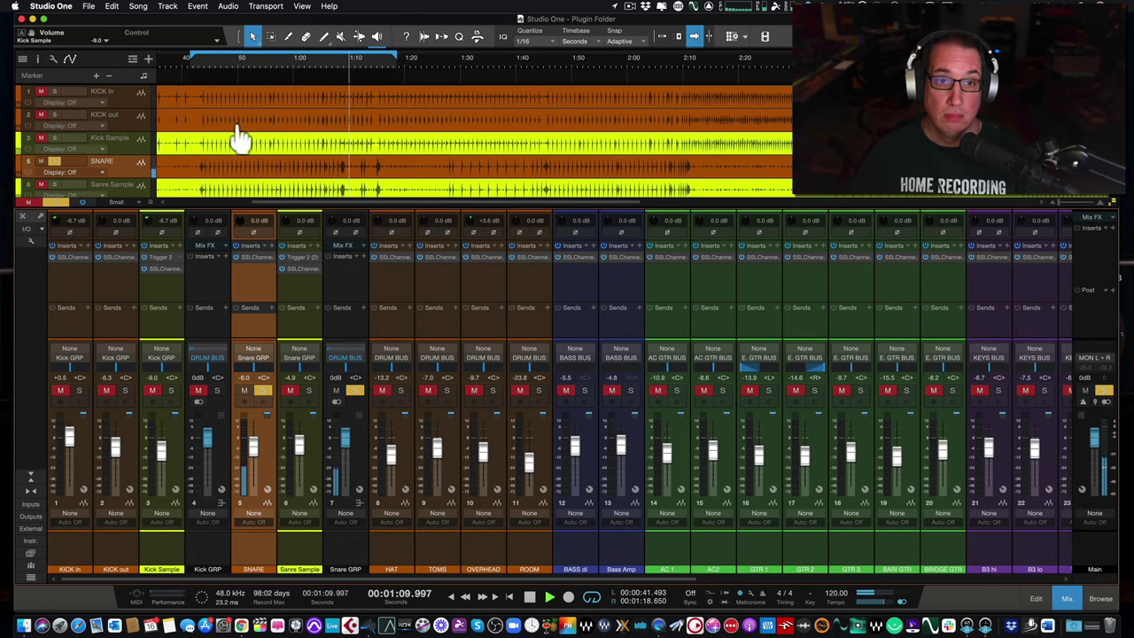
click(202, 59)
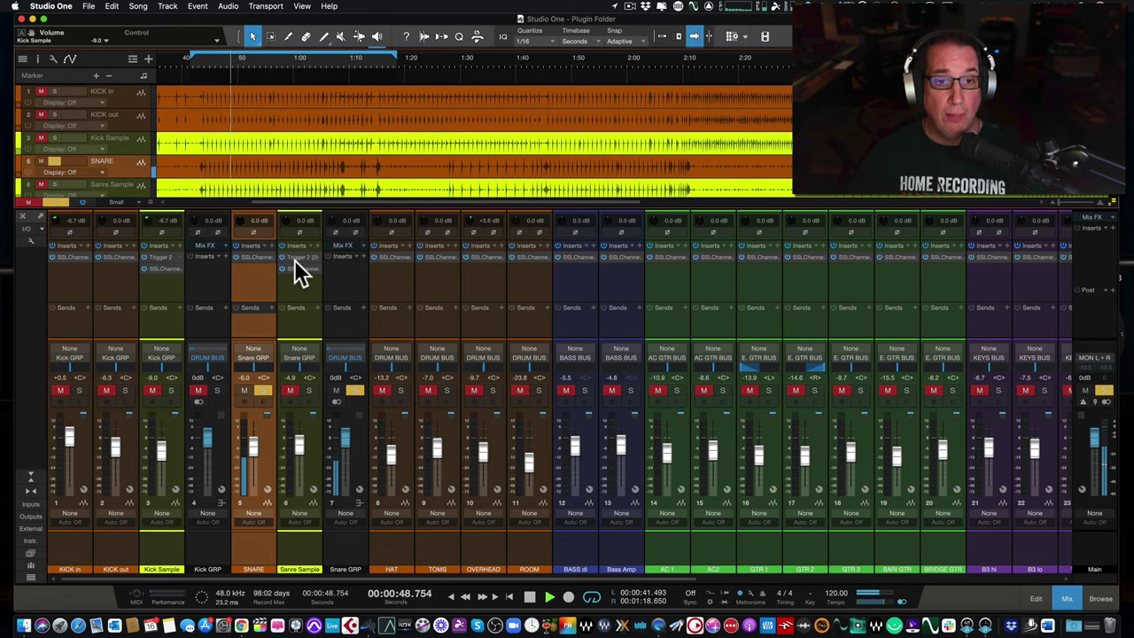
click(309, 390)
click(291, 390)
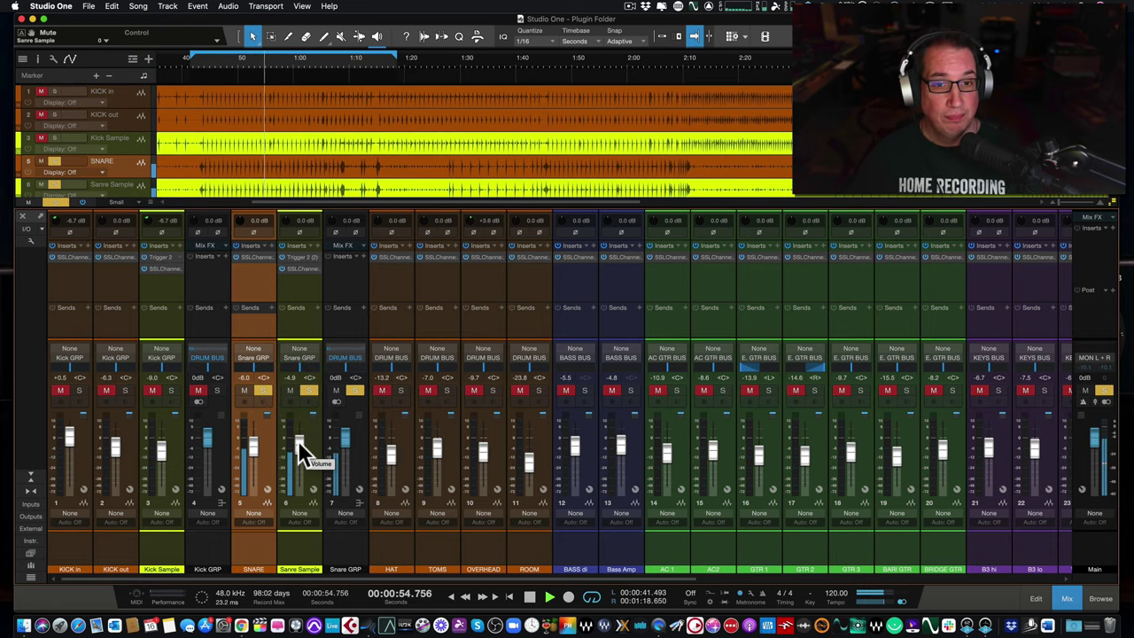
click(296, 258)
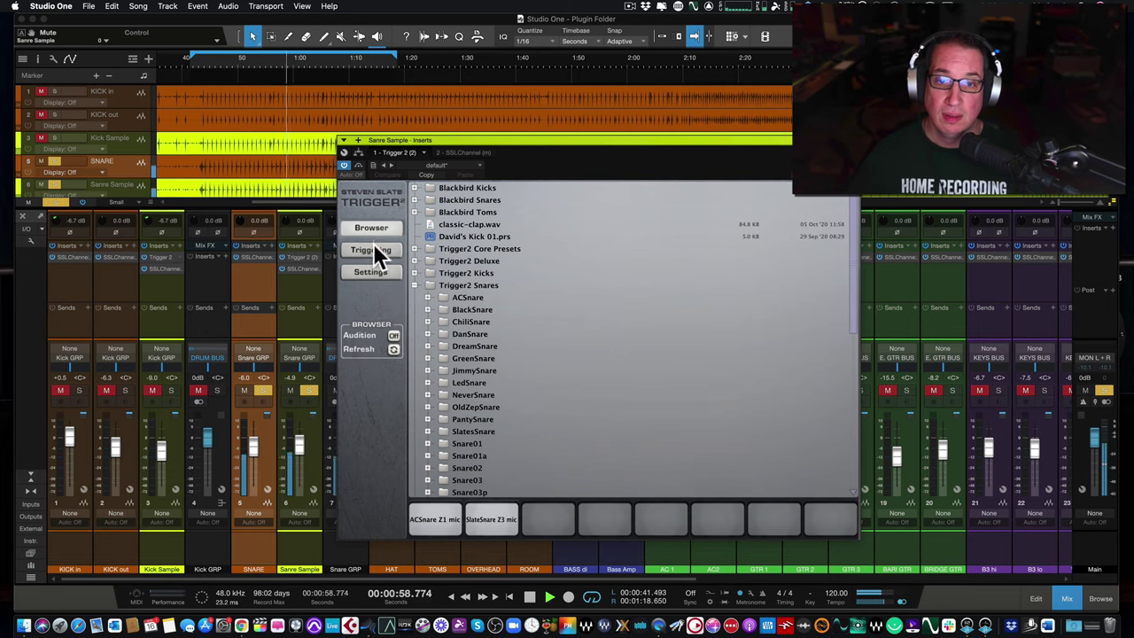
- Show the snare Trigger 2 triggering controls with playback stopped, and audition ACSnare Z1 and SlateSnare Z3
click(372, 249)
key(space)
click(240, 386)
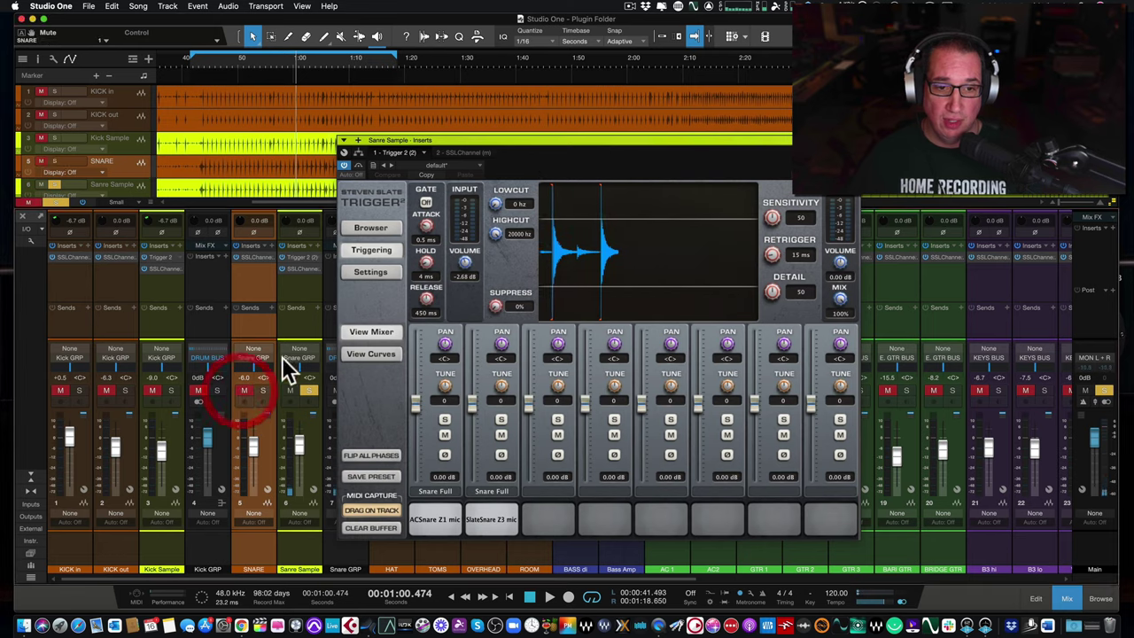
drag(432, 137, 408, 131)
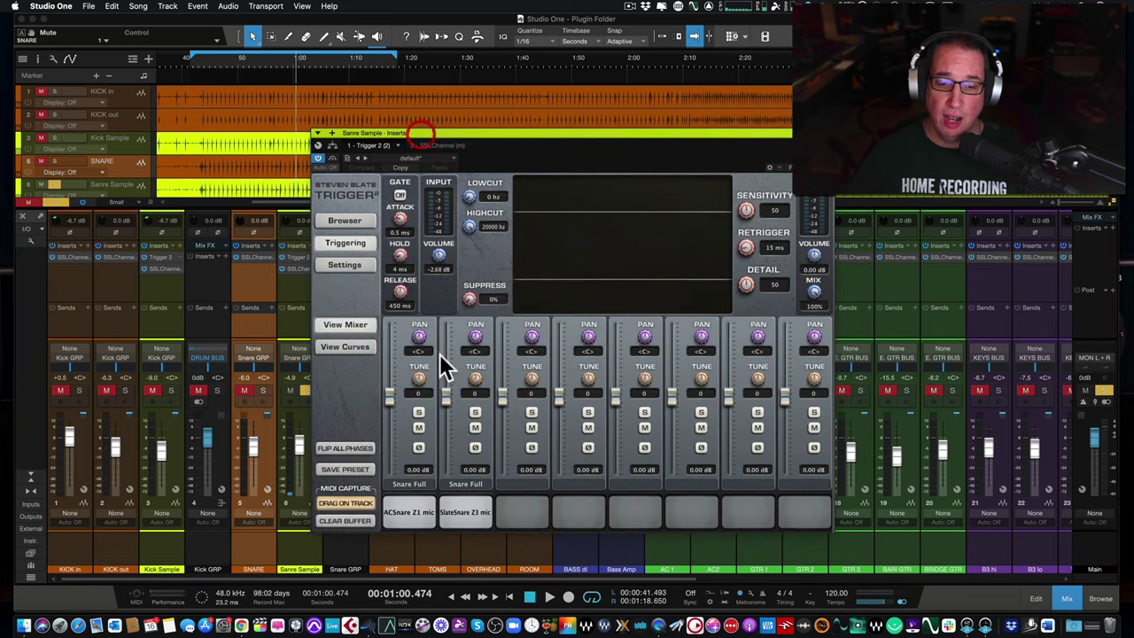
click(401, 514)
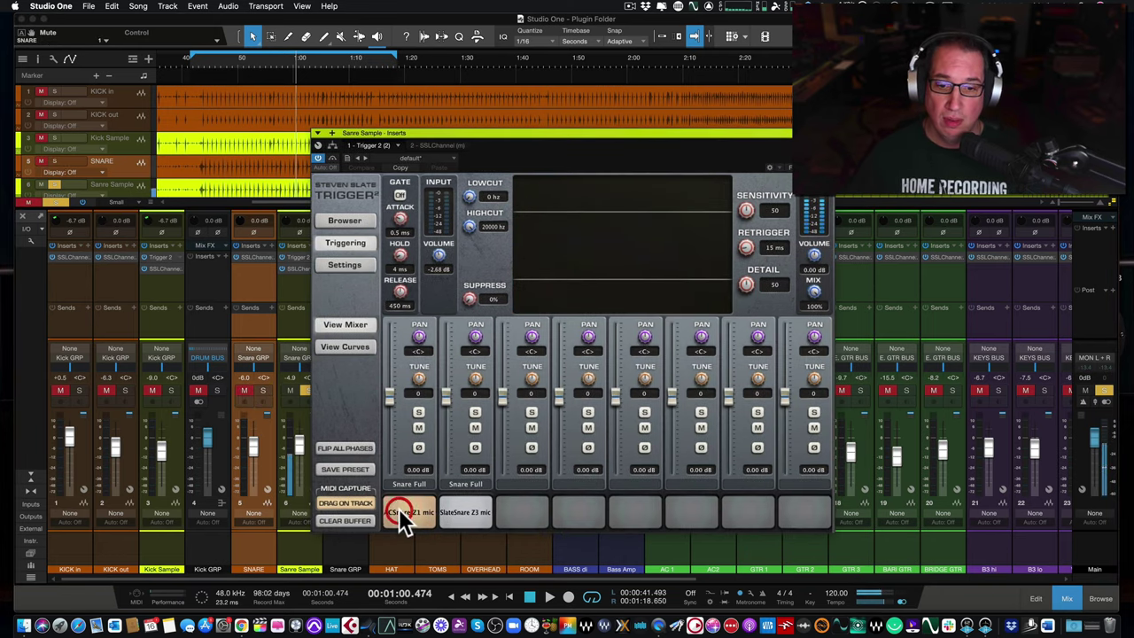
click(459, 514)
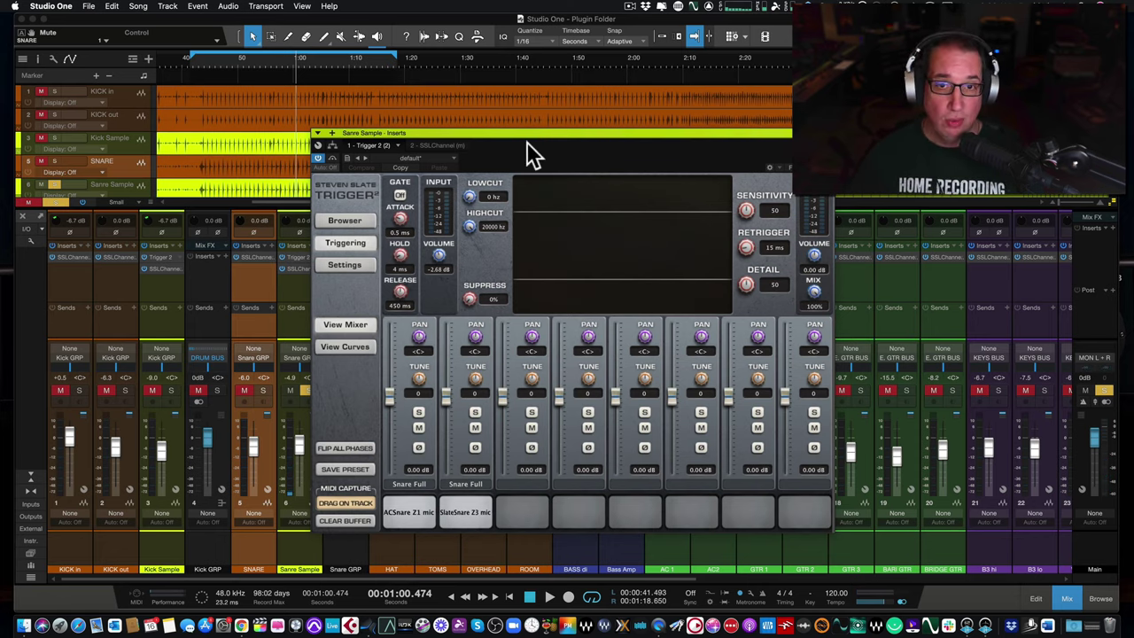
drag(521, 134, 503, 127)
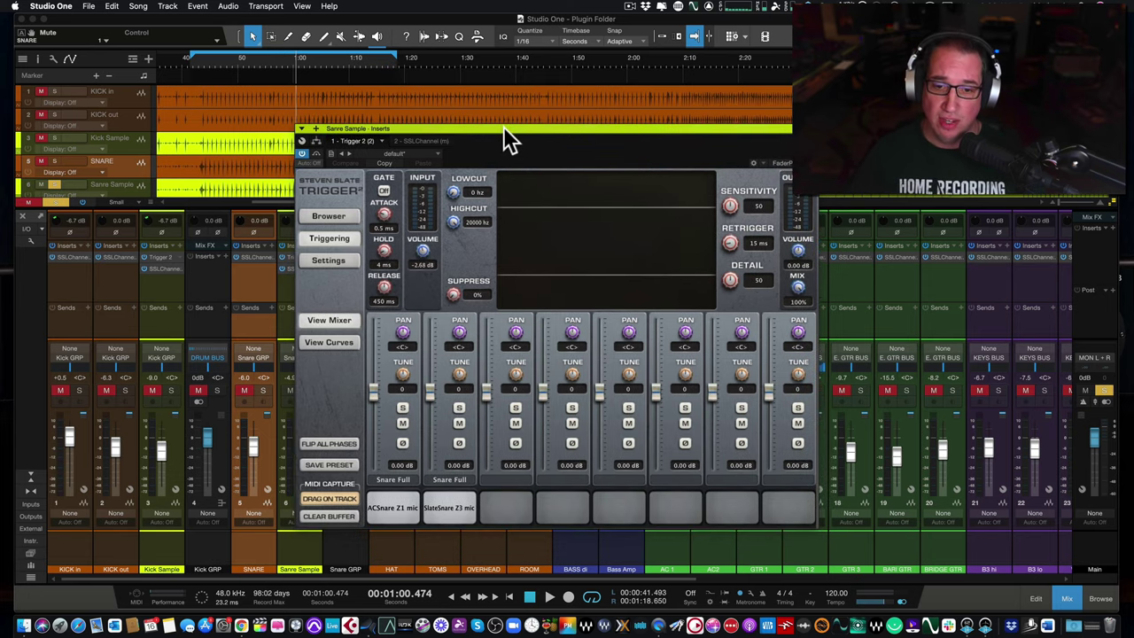
drag(503, 133, 498, 128)
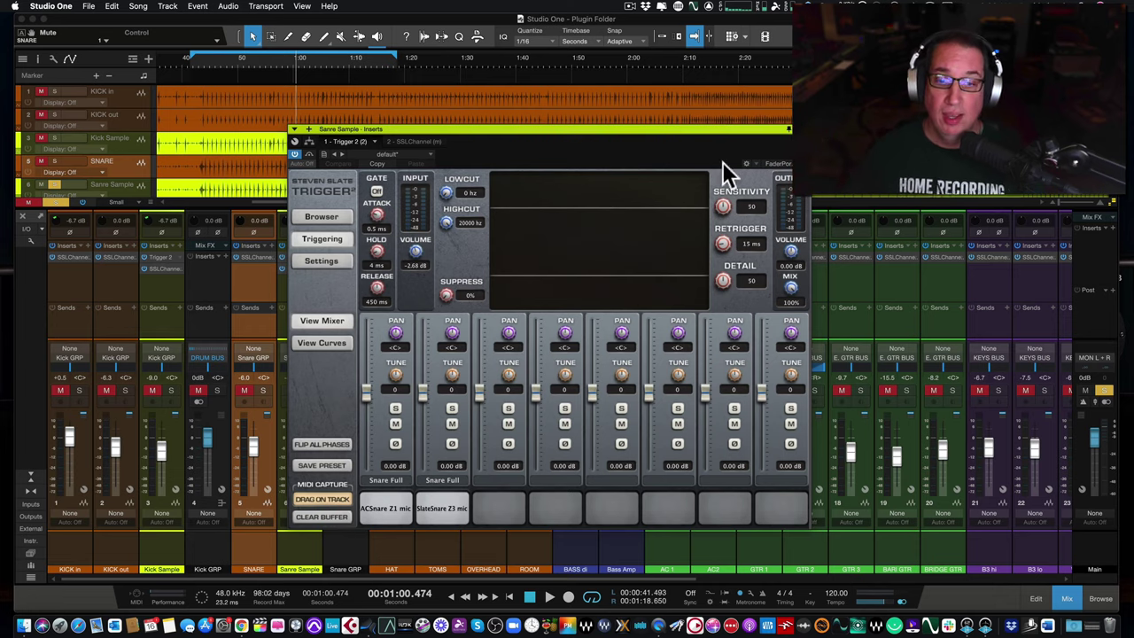
- Re-compare the two snare mic samples, nudge the second layer's level up, and close Trigger 2
click(387, 508)
click(452, 507)
click(410, 507)
click(436, 496)
click(422, 393)
click(421, 393)
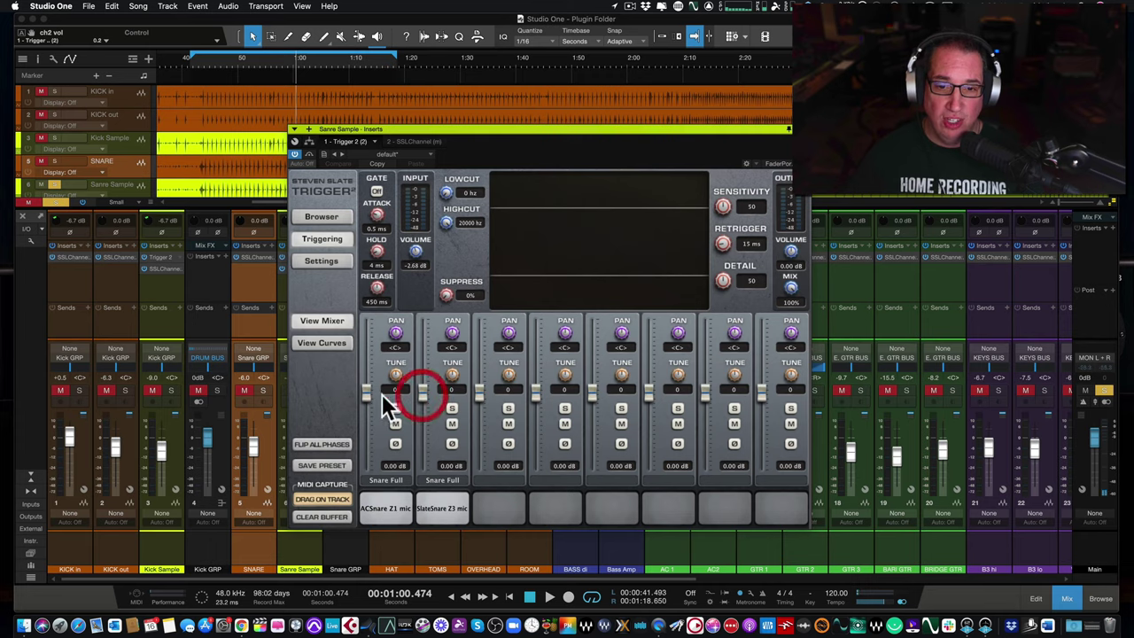
click(395, 506)
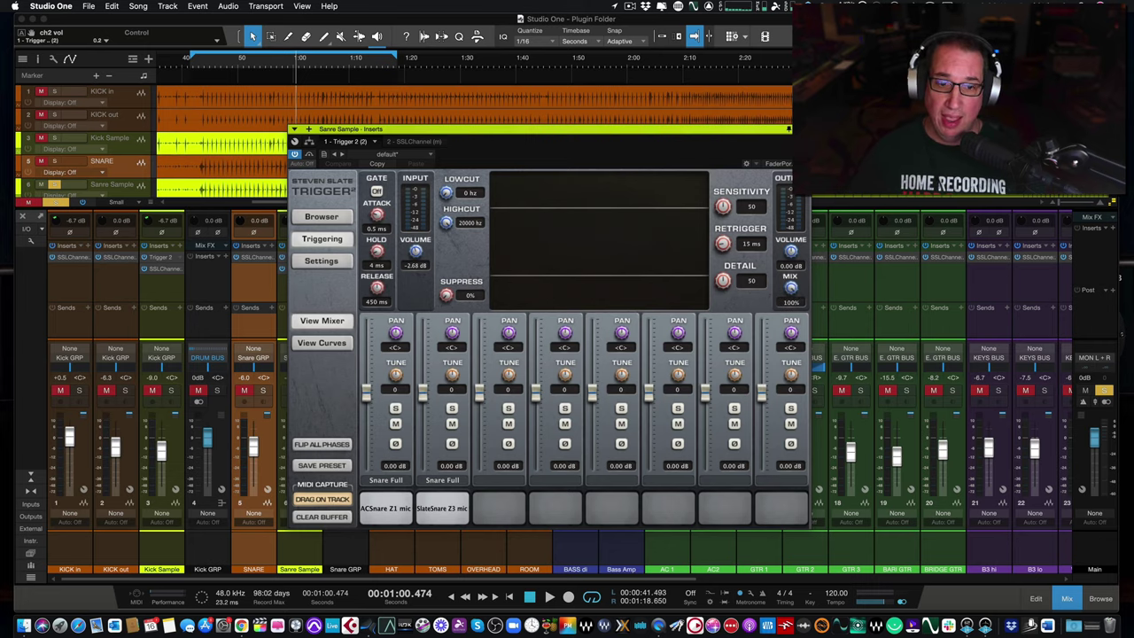
key(super+w)
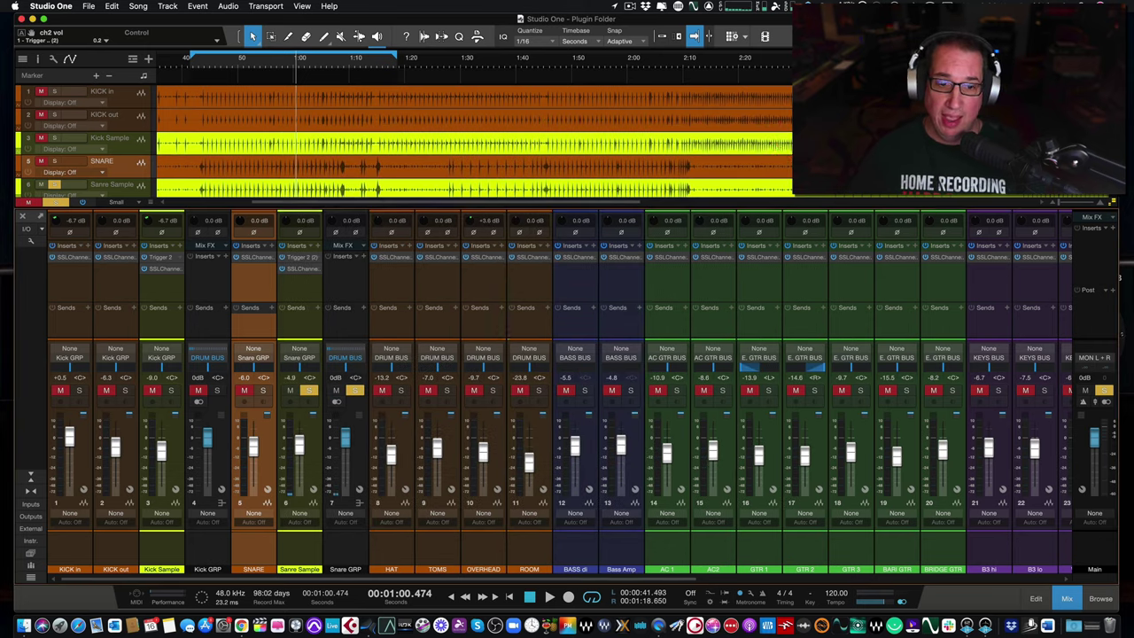
- Clear all solos and mutes, then A/B Sanre Sample against the original snare from about 0:43
click(59, 202)
click(27, 202)
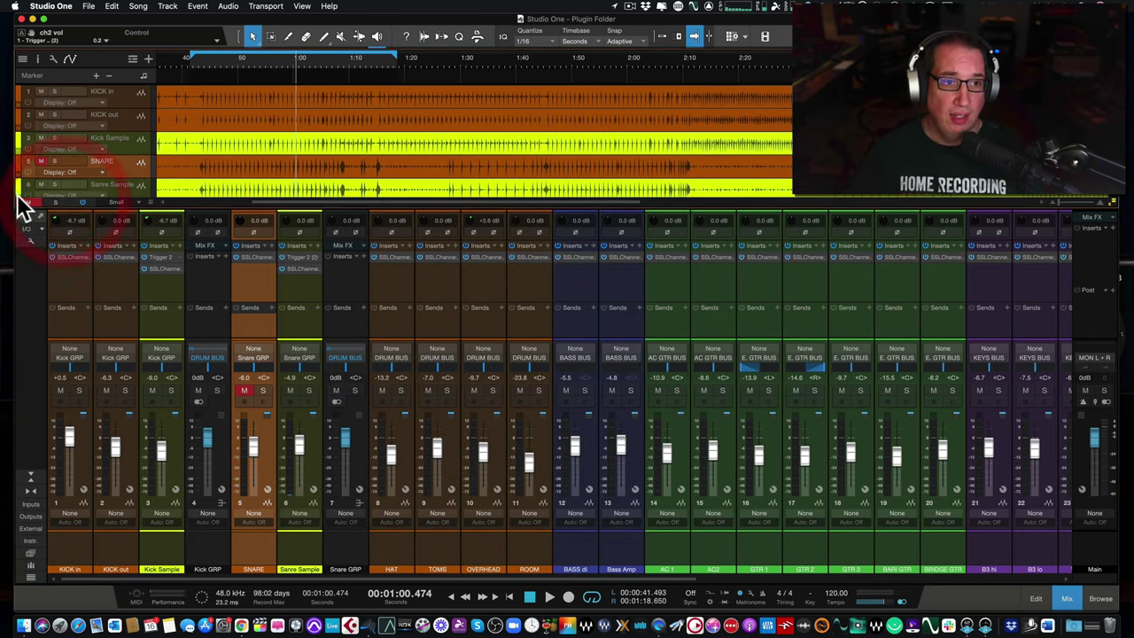
click(290, 390)
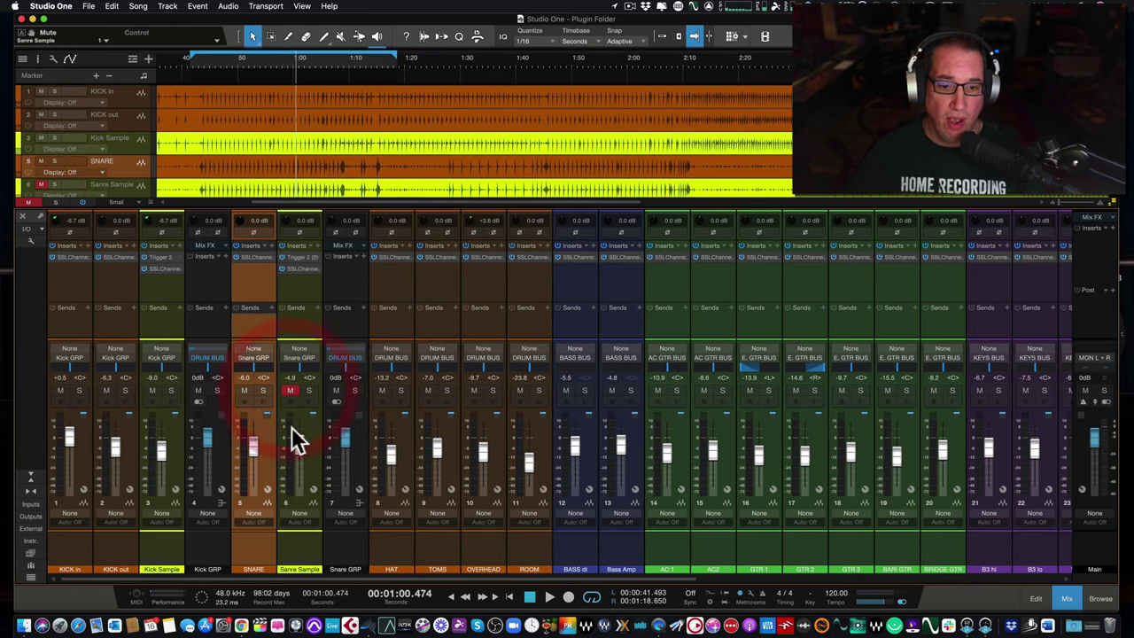
click(295, 549)
key(space)
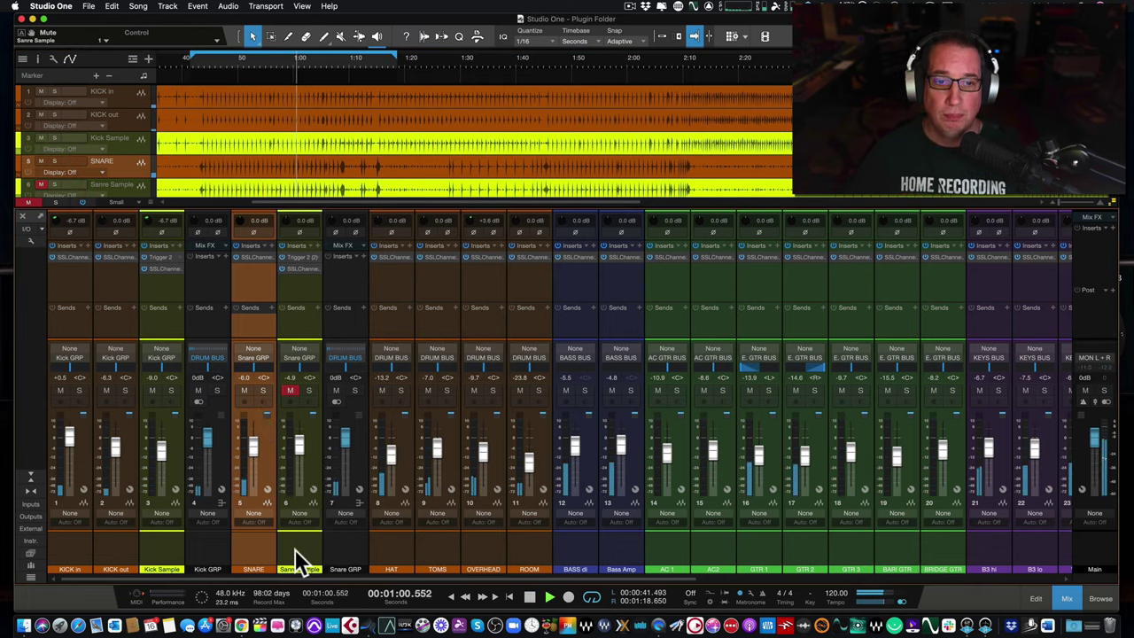
click(289, 390)
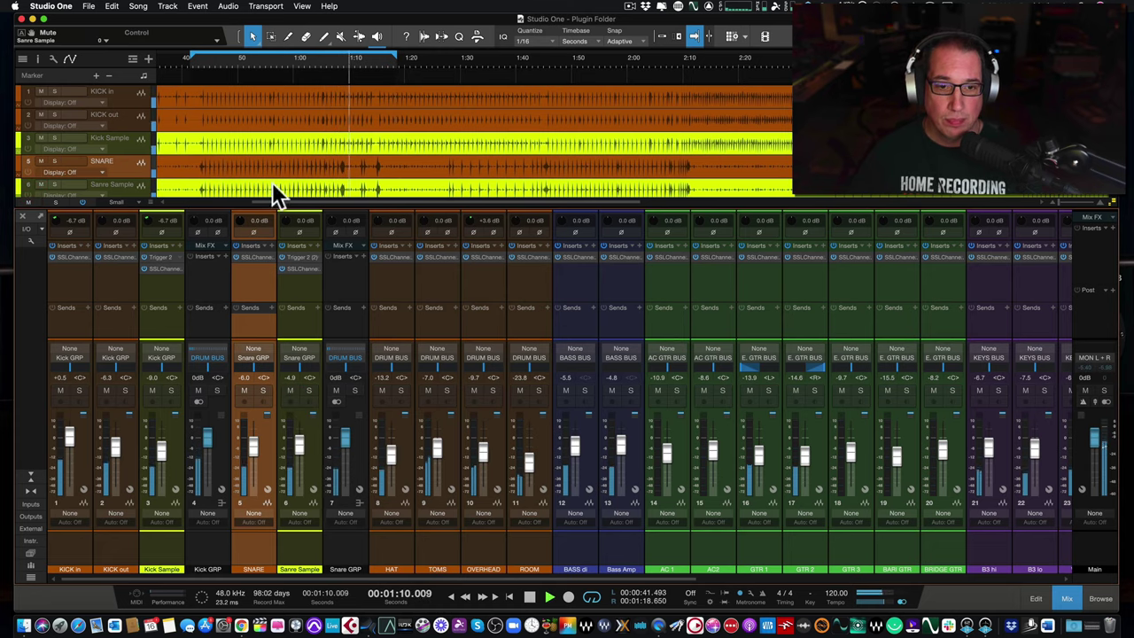
click(199, 58)
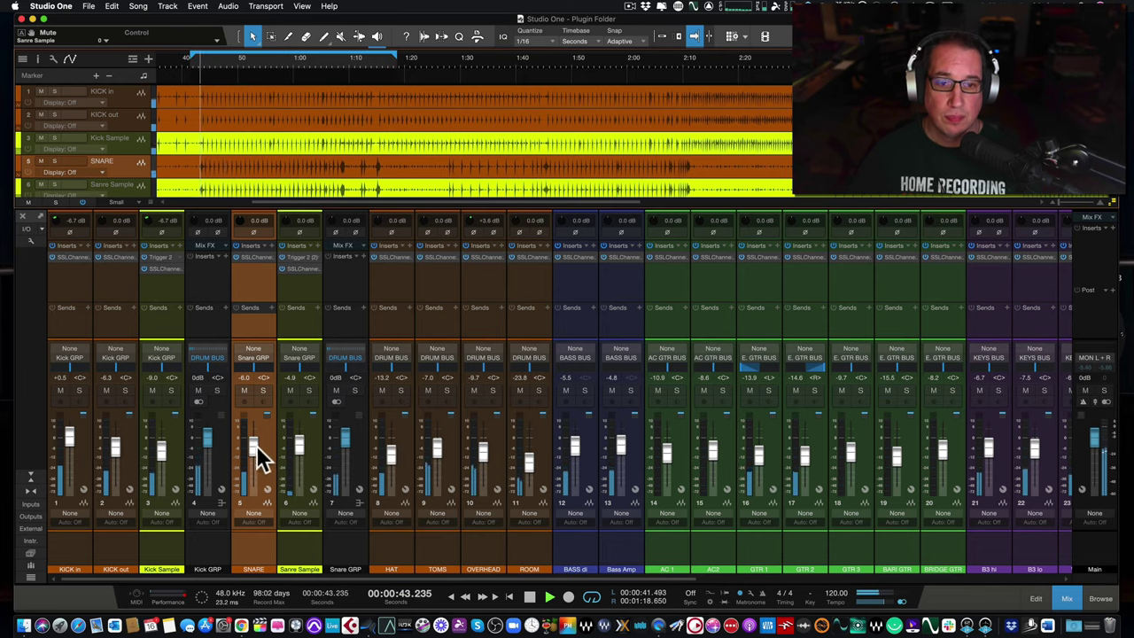
click(287, 390)
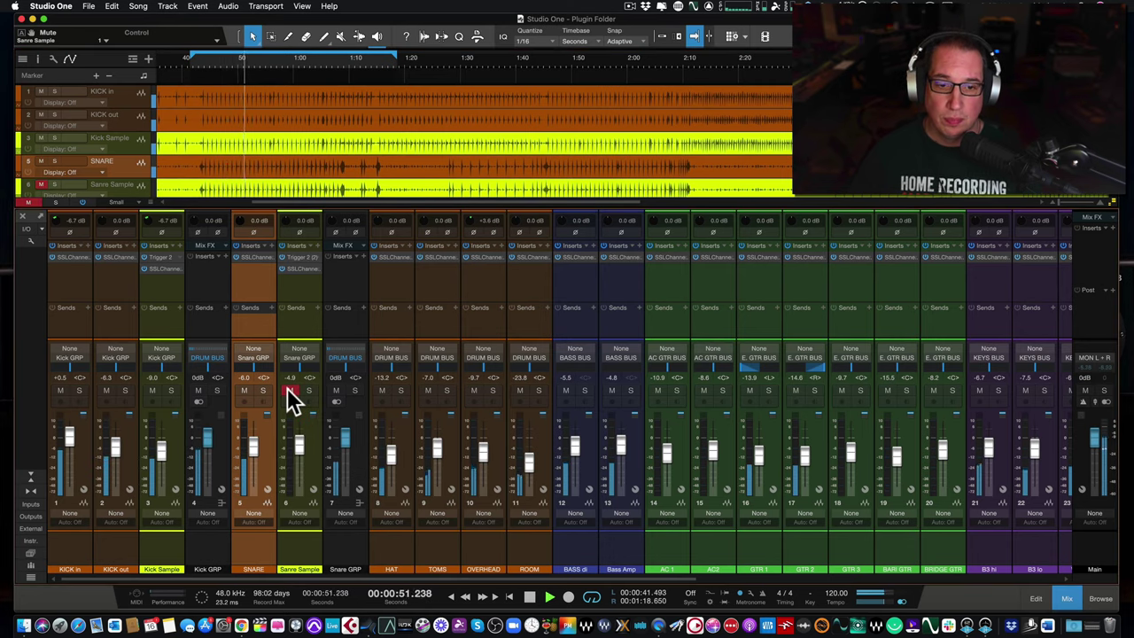
click(287, 390)
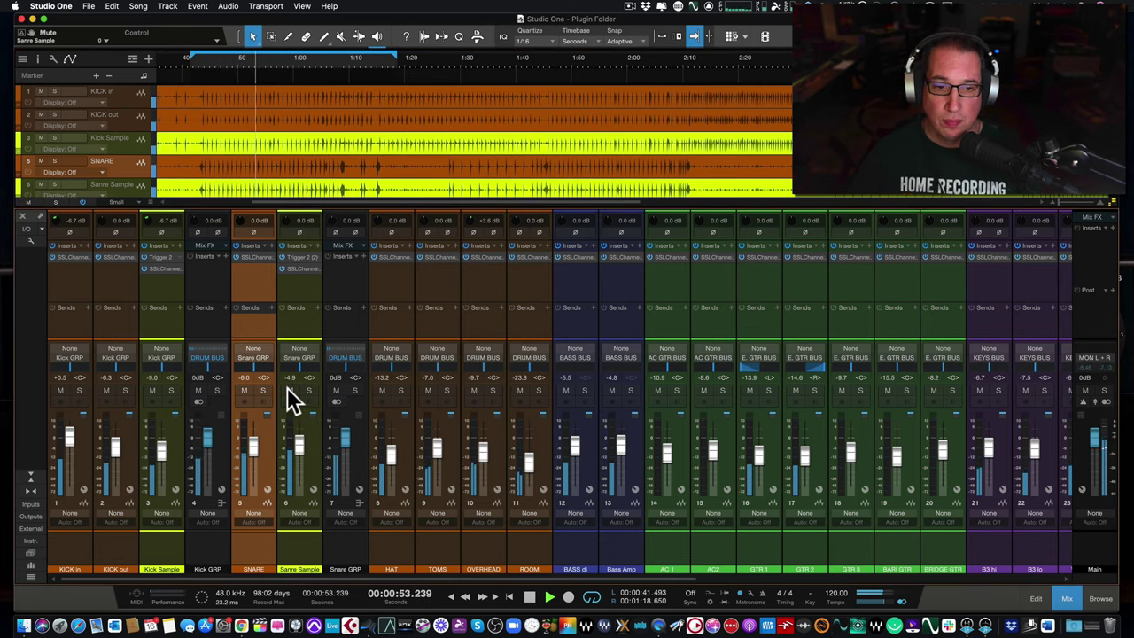
- Lower Sanre Sample from -4.9 to -7.9 dB and stop playback
drag(298, 454, 296, 460)
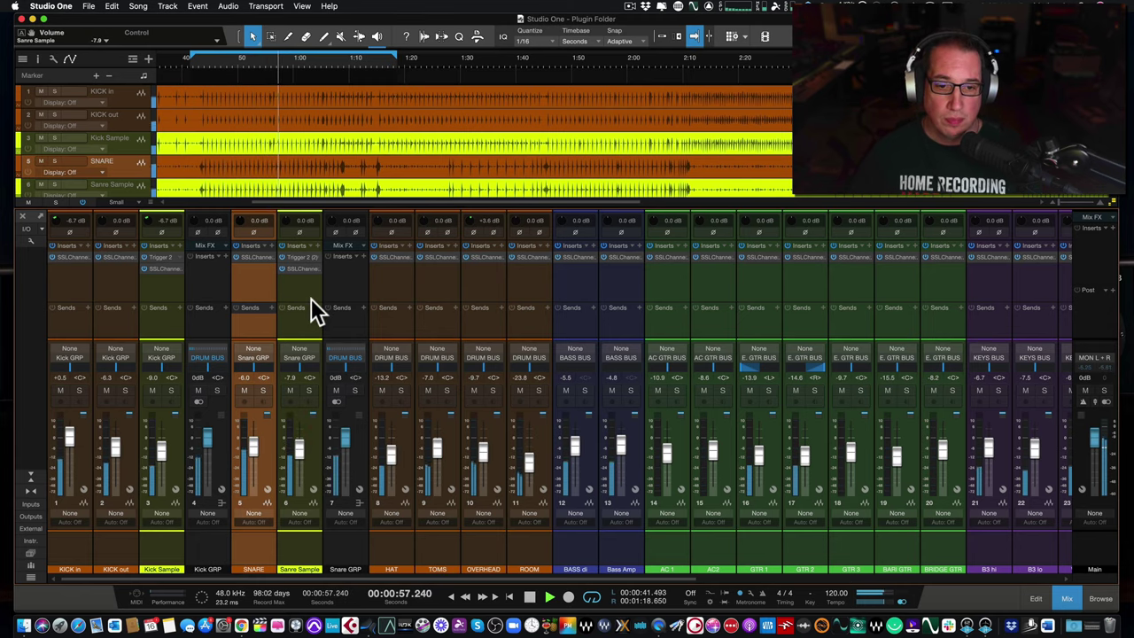
key(space)
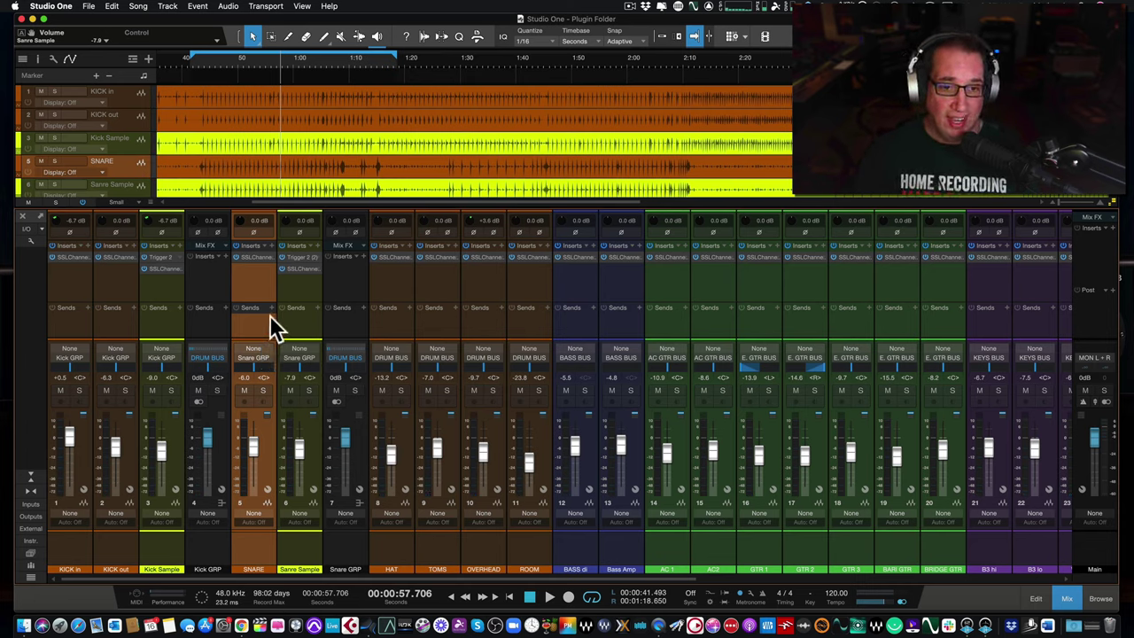
click(295, 321)
click(345, 322)
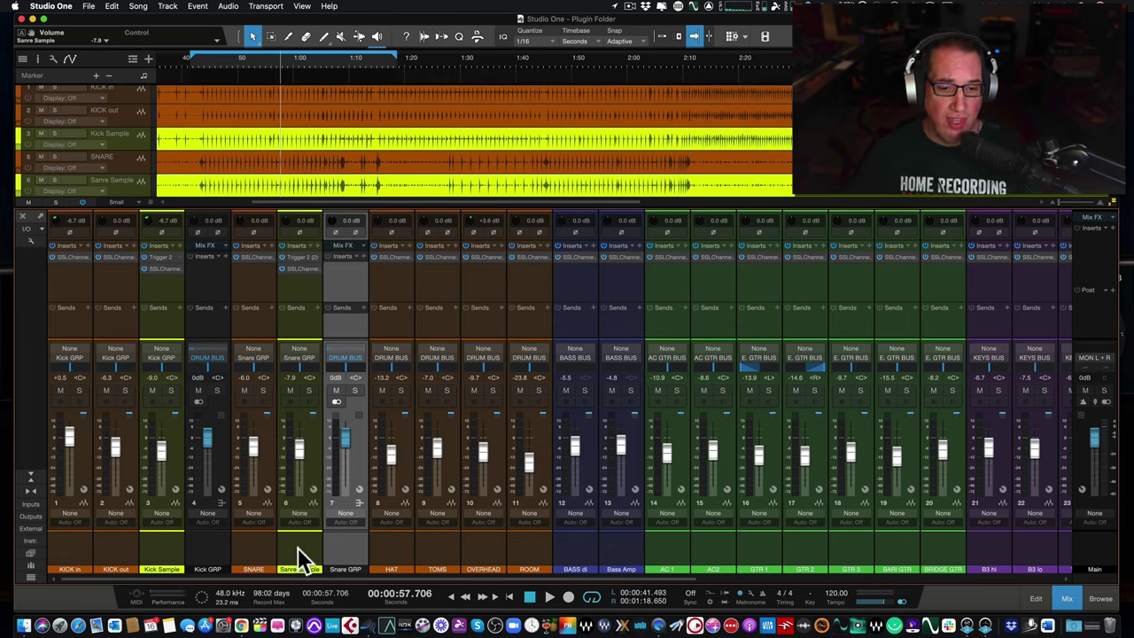
- Move Kick Sample right after Sanre Sample, select both, and mute them together
drag(168, 541, 291, 546)
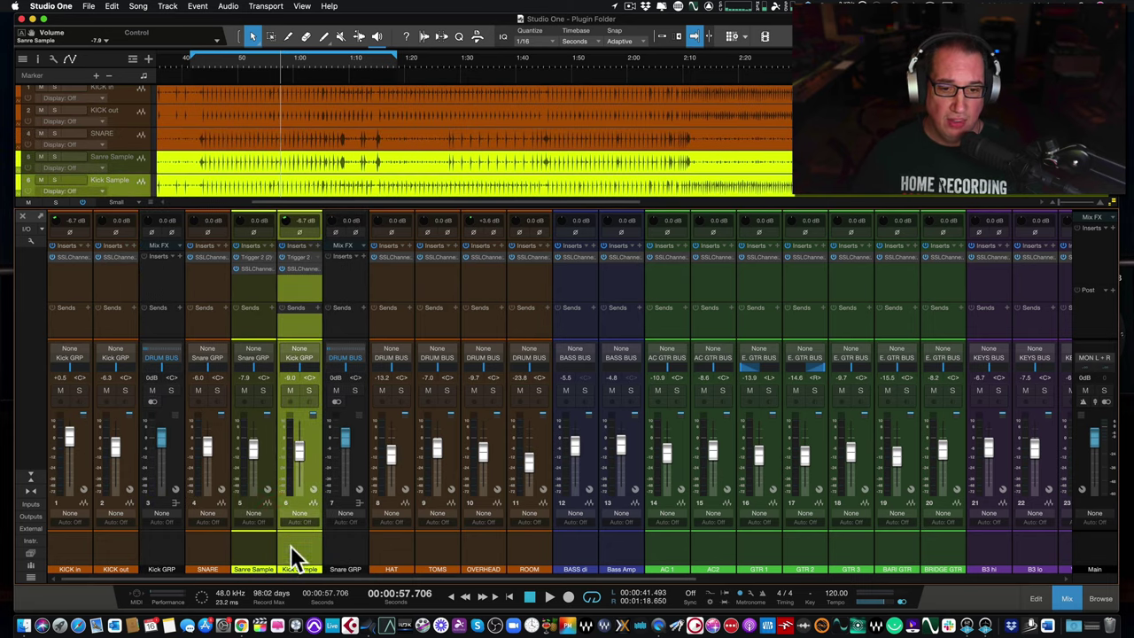
click(254, 326)
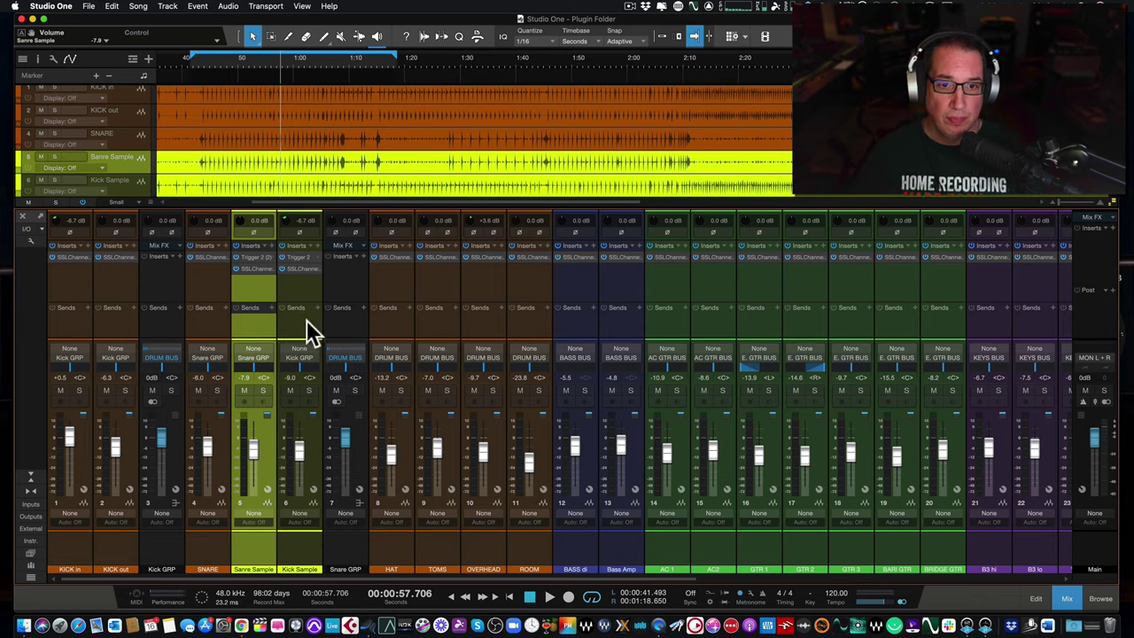
click(307, 321)
shift+click(249, 320)
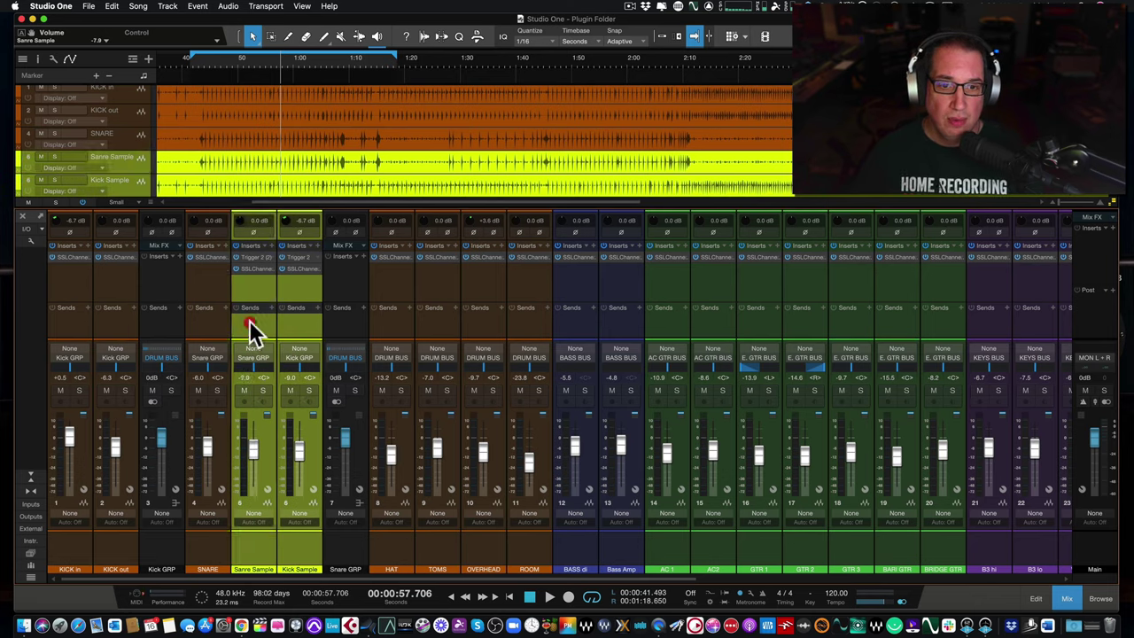
click(243, 390)
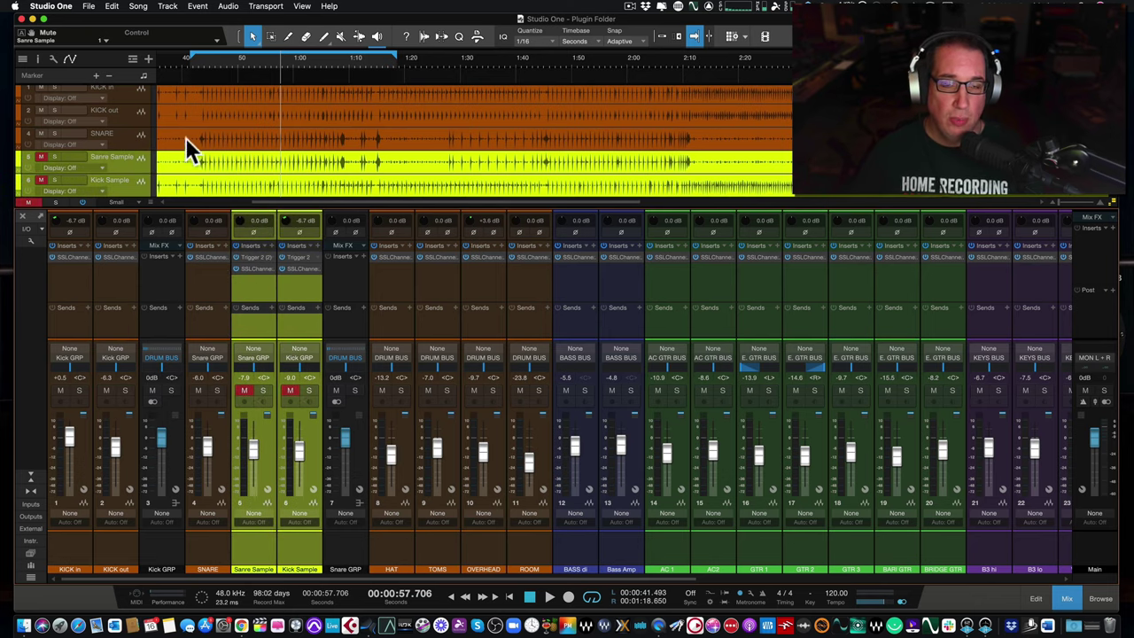
- Play from about 0:41, toggling the two sample channels' mutes to compare, ending unmuted
click(190, 59)
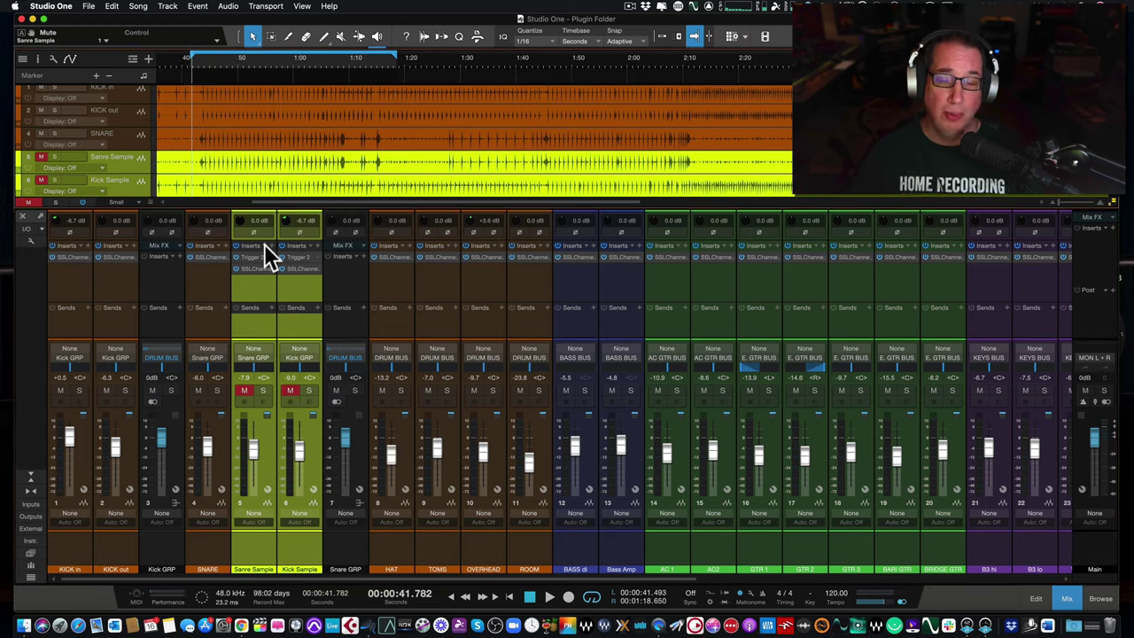
key(space)
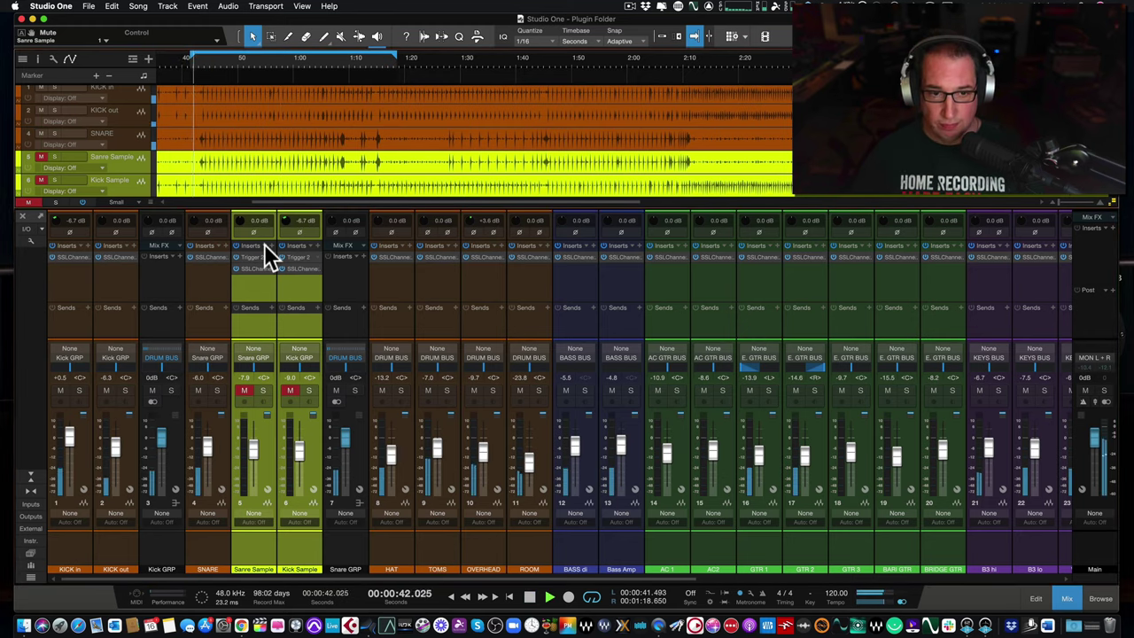
click(245, 390)
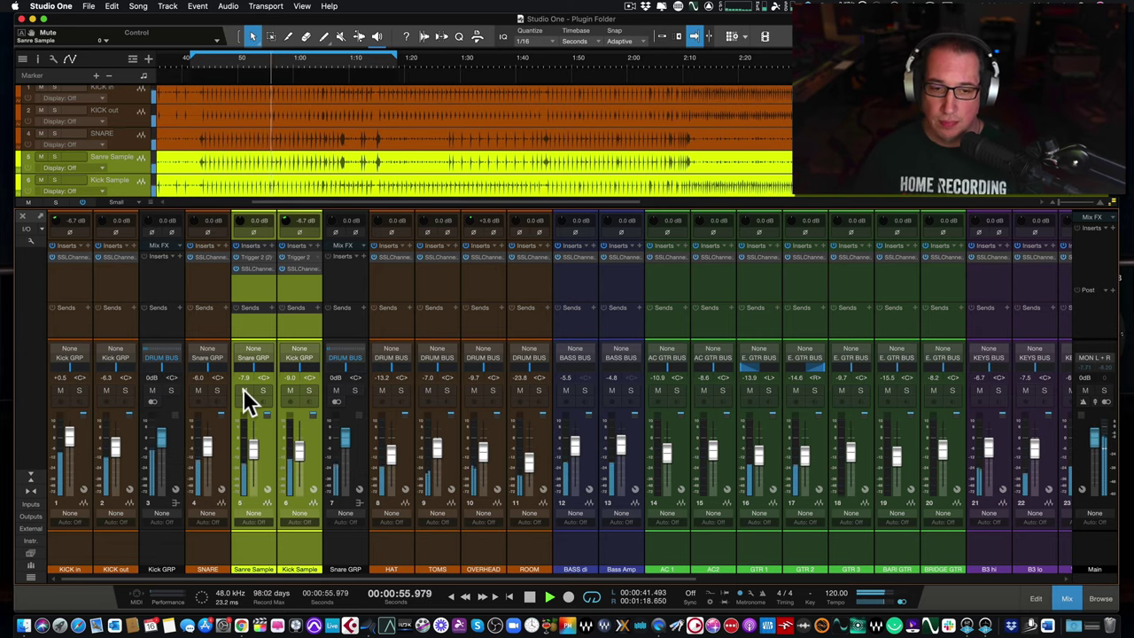
click(243, 390)
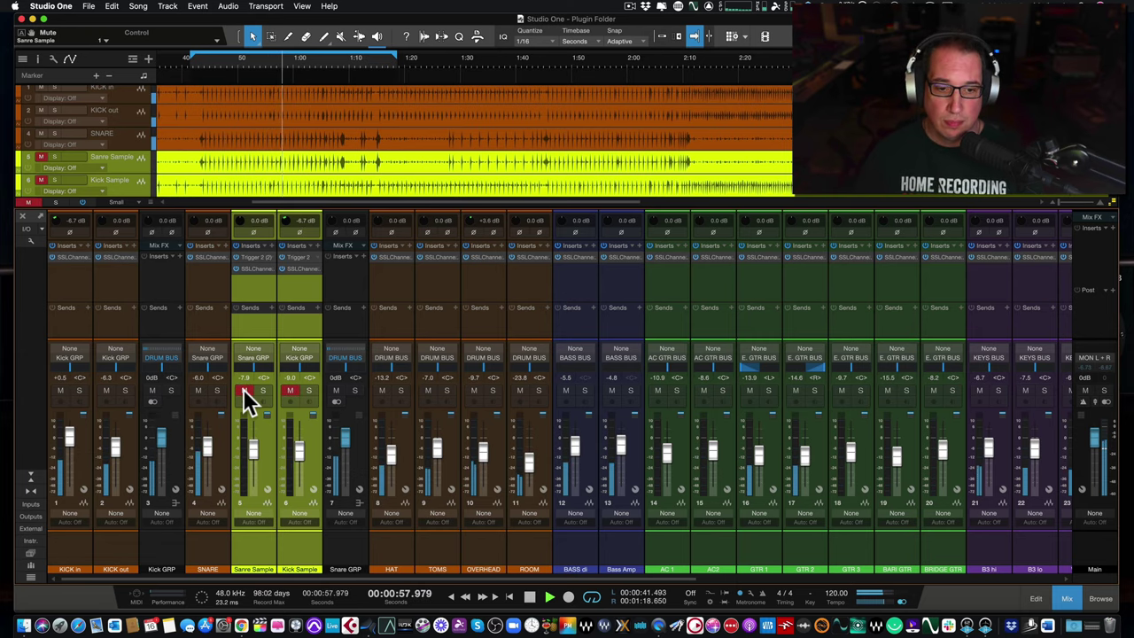
click(245, 390)
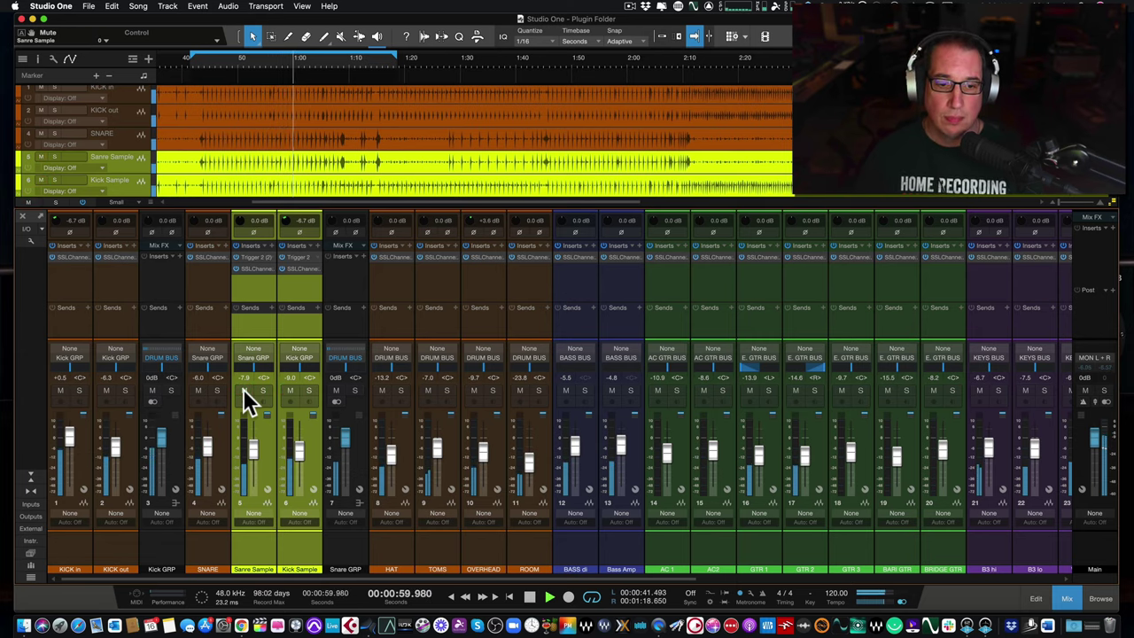
- Select only Kick Sample and drag its strip back between KICK out and Kick GRP
click(286, 323)
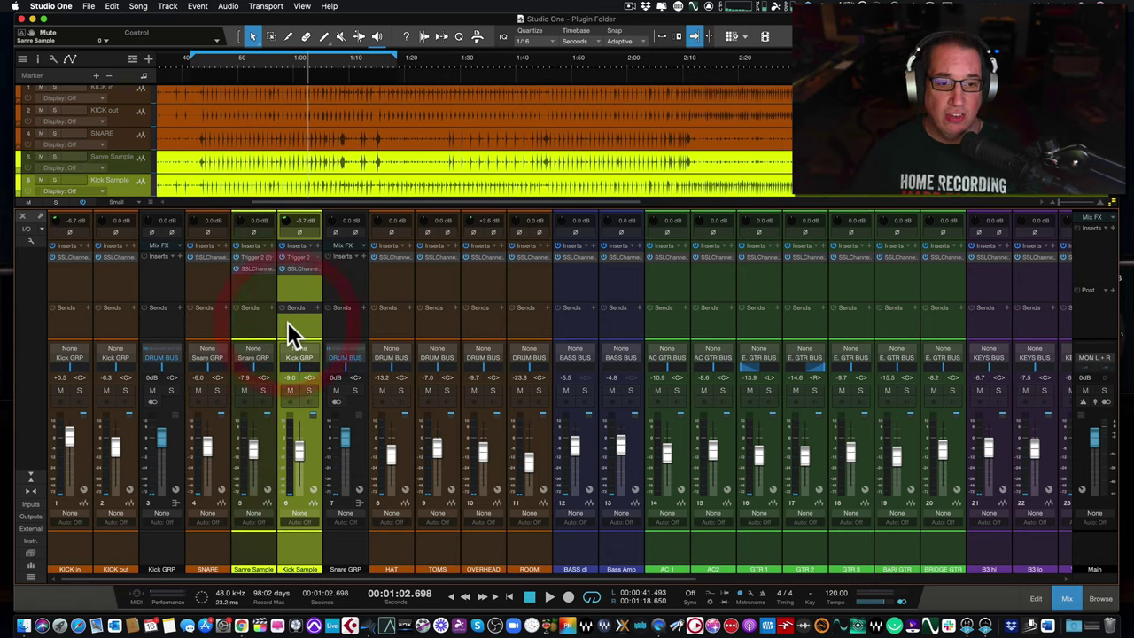
drag(148, 321, 148, 321)
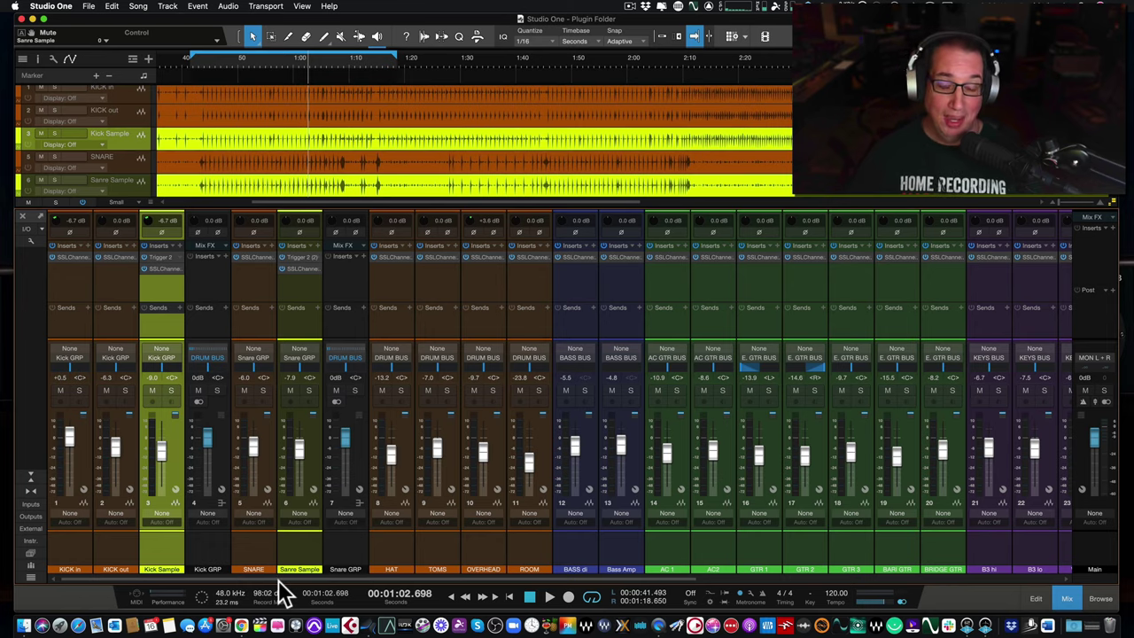
drag(279, 580, 153, 592)
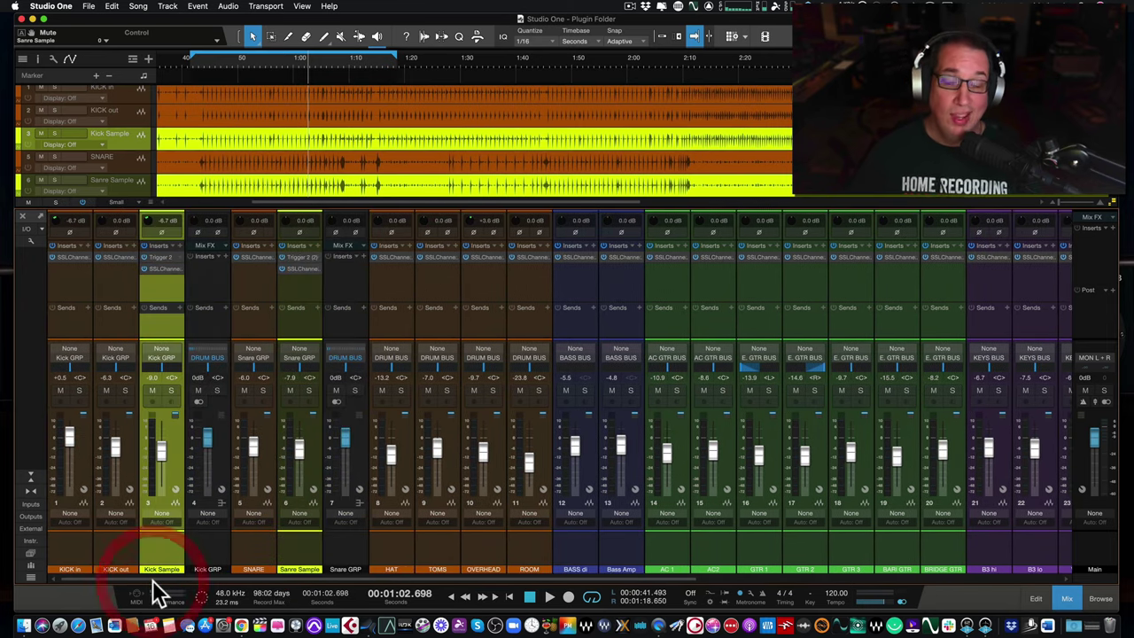